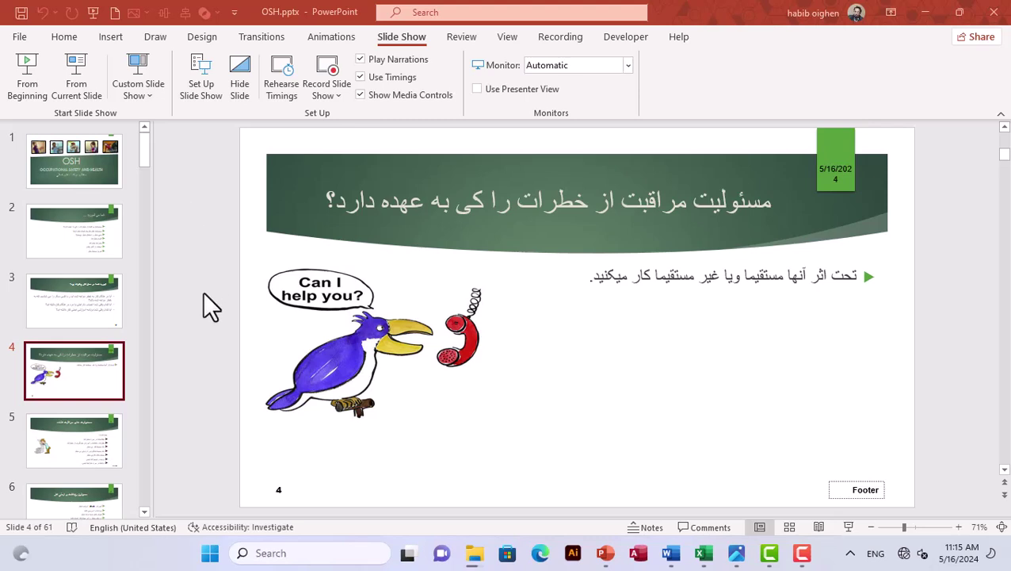
Preview the slideshow from the first slide twice, ending it with Esc each time.
{"action": "left_click", "coordinate": [78, 423]}
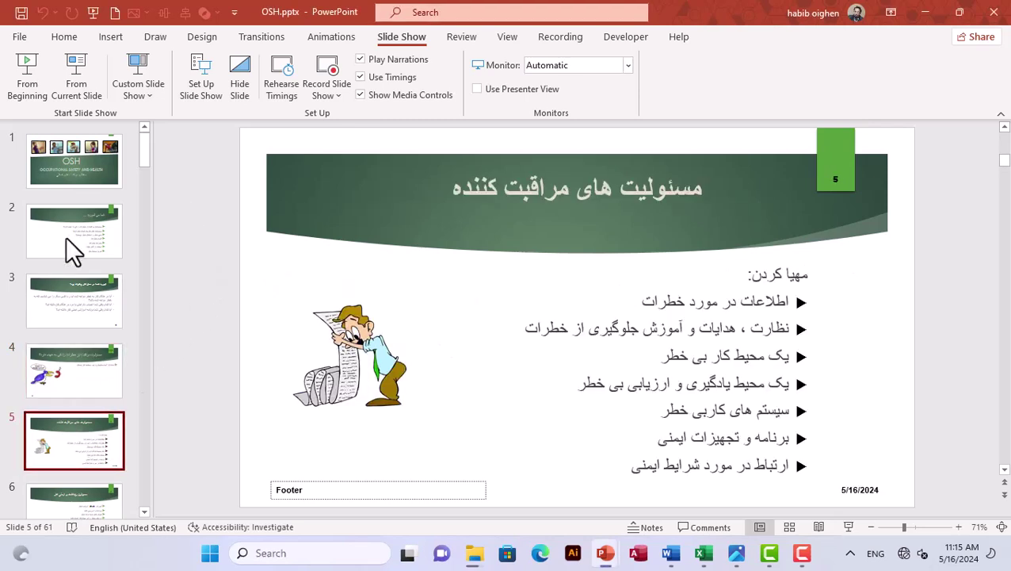
{"action": "left_click", "coordinate": [27, 79]}
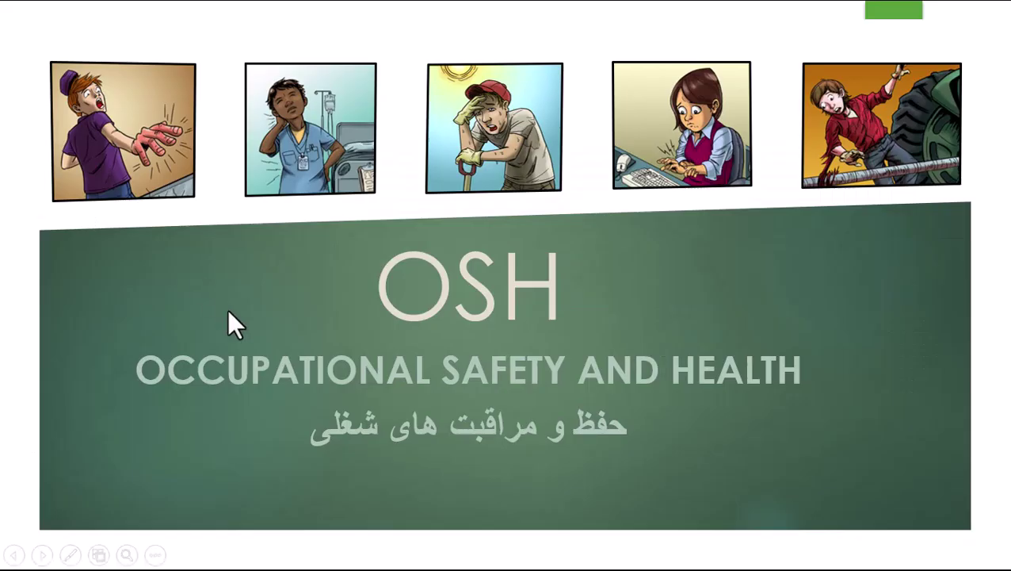
{"action": "key", "text": "Escape"}
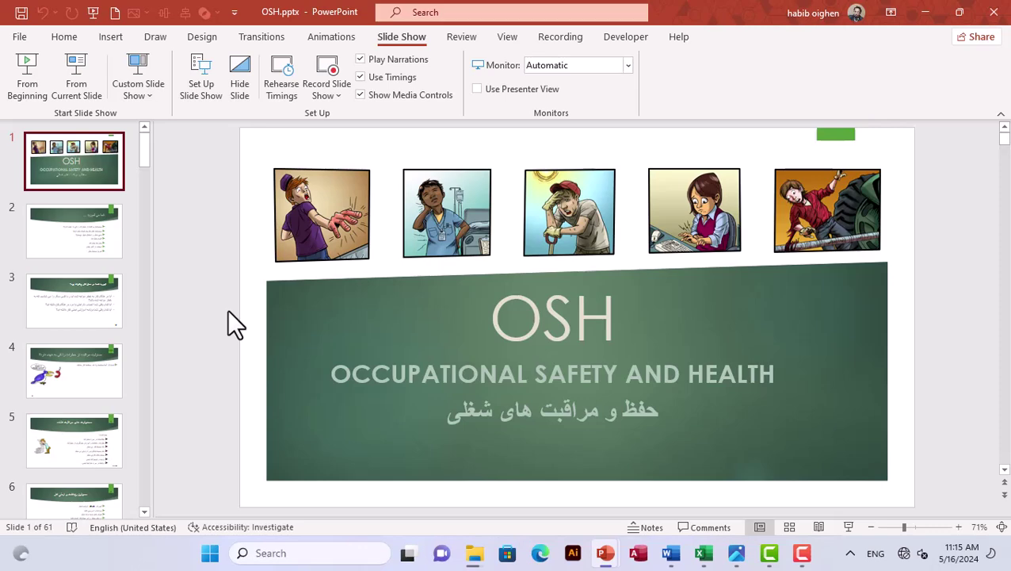
{"action": "left_click", "coordinate": [95, 450]}
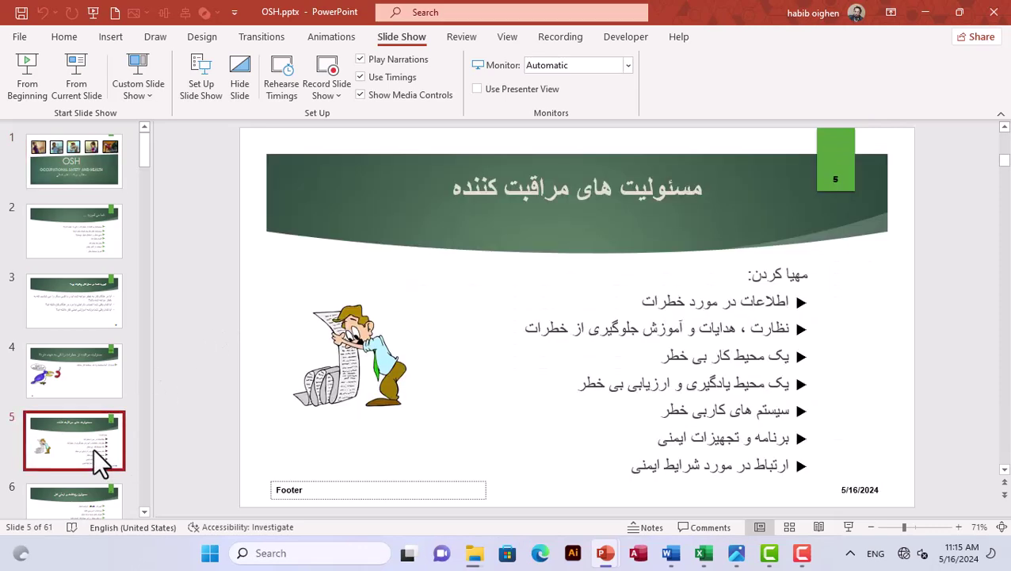
{"action": "key", "text": "F5"}
{"action": "key", "text": "Escape"}
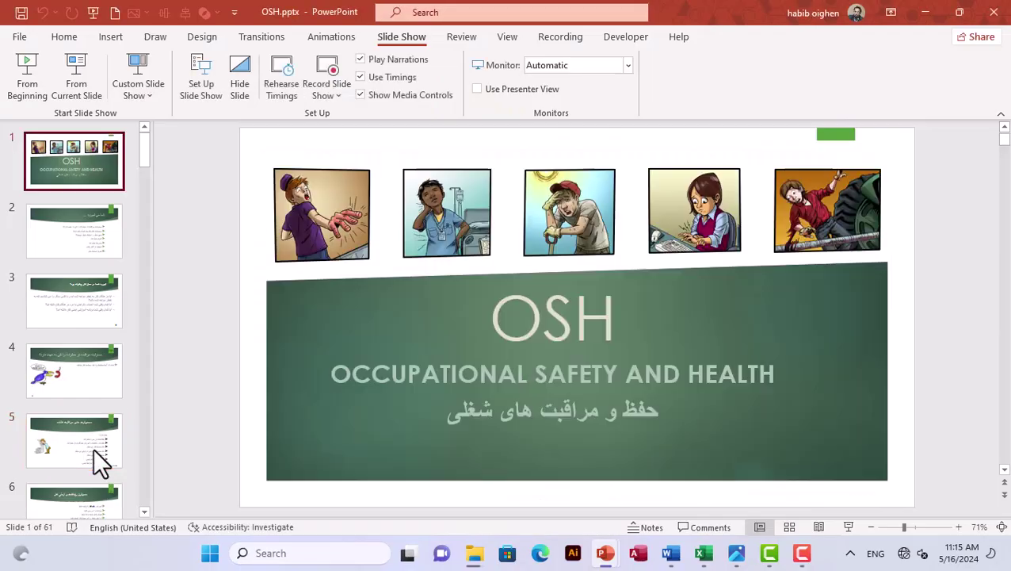
Browse the slide thumbnails from slide 5 down toward Jack's Story.
{"action": "left_click", "coordinate": [84, 436]}
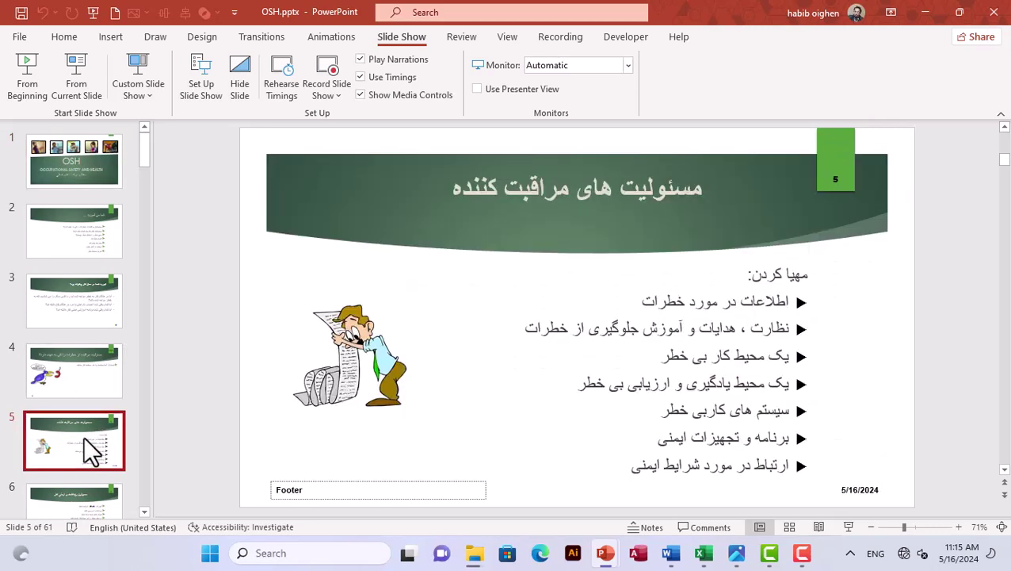
{"action": "left_click", "coordinate": [96, 511]}
{"action": "scroll", "coordinate": [141, 438], "scroll_direction": "down", "scroll_amount": 3}
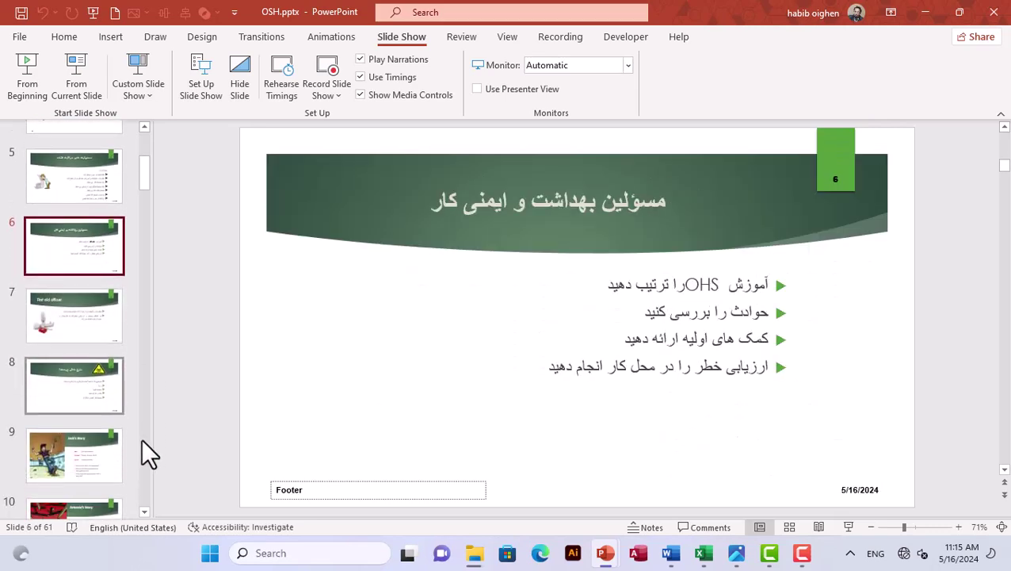
{"action": "scroll", "coordinate": [141, 438], "scroll_direction": "down", "scroll_amount": 1}
Play the show from slide 9, Jack's Story, end it, then select slide 13.
{"action": "left_click", "coordinate": [76, 396]}
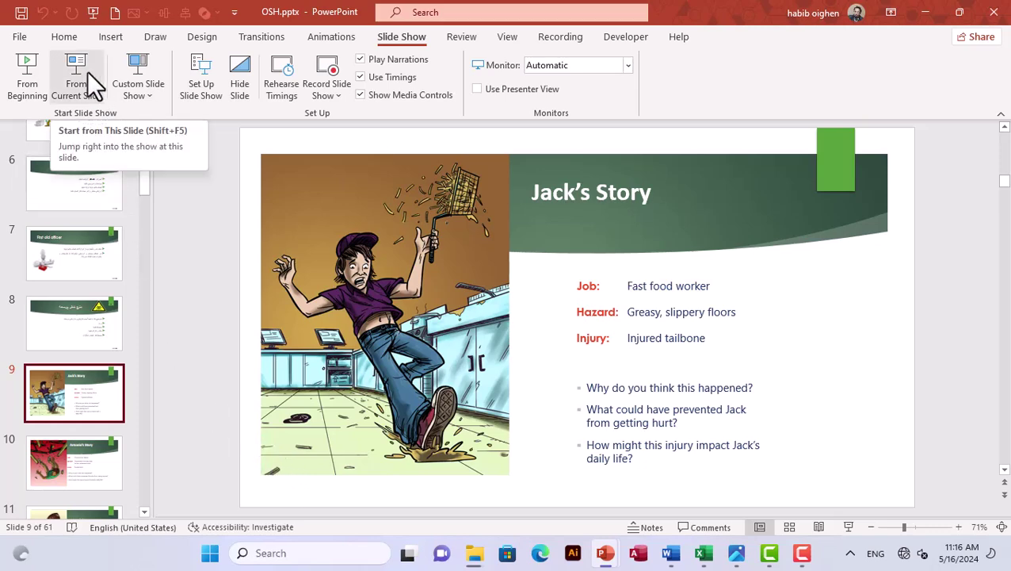
{"action": "key", "text": "shift+F5"}
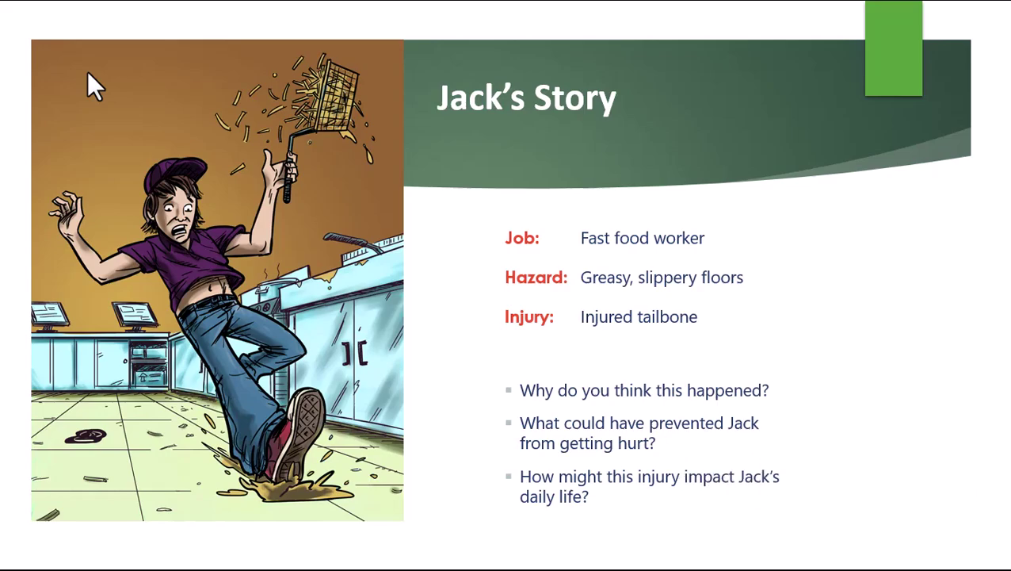
{"action": "key", "text": "Escape"}
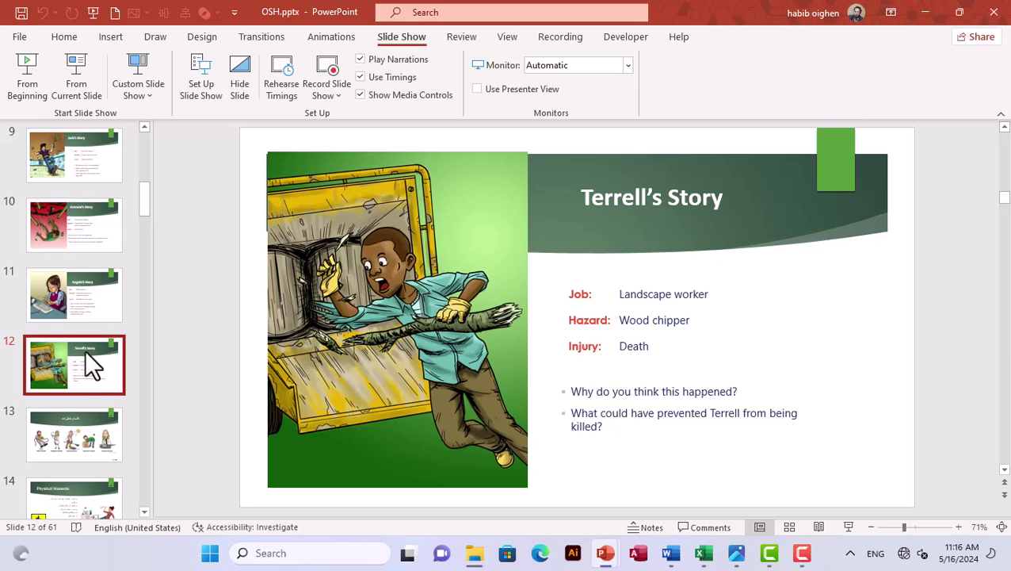
{"action": "left_click", "coordinate": [87, 428]}
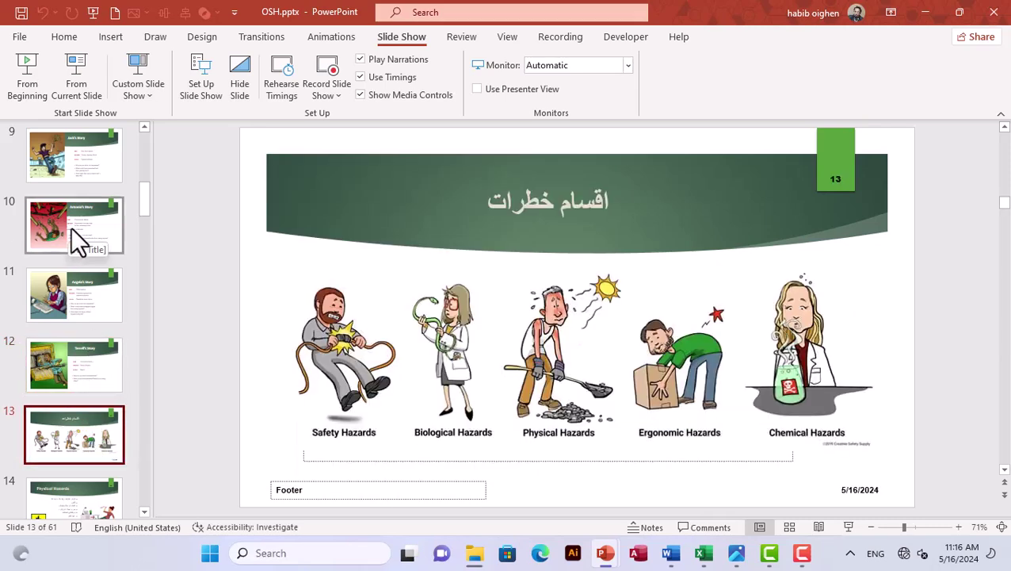
Start a new custom show and add slides 9, 10 and 11 to it.
{"action": "left_click", "coordinate": [143, 100]}
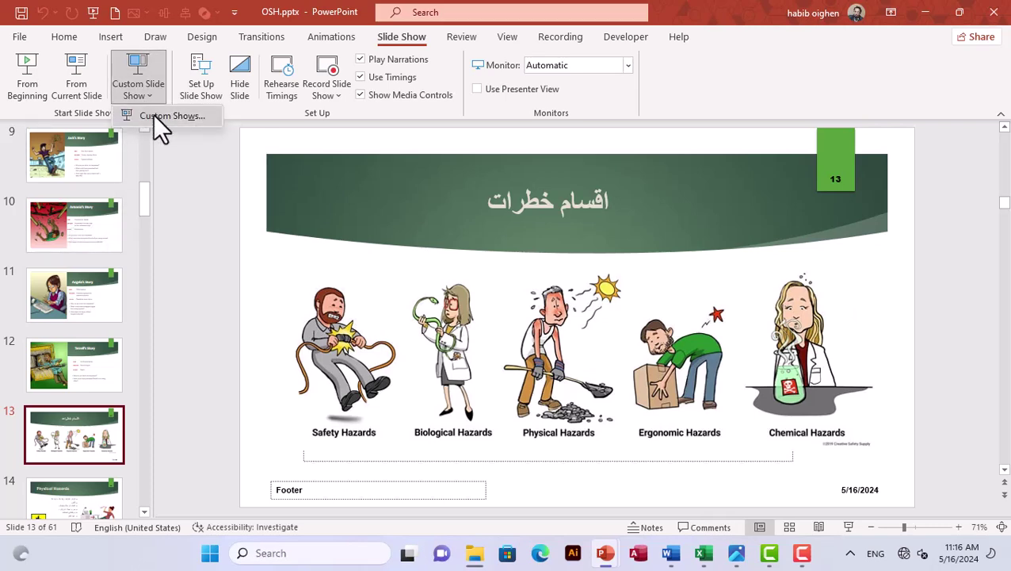
{"action": "left_click", "coordinate": [153, 116]}
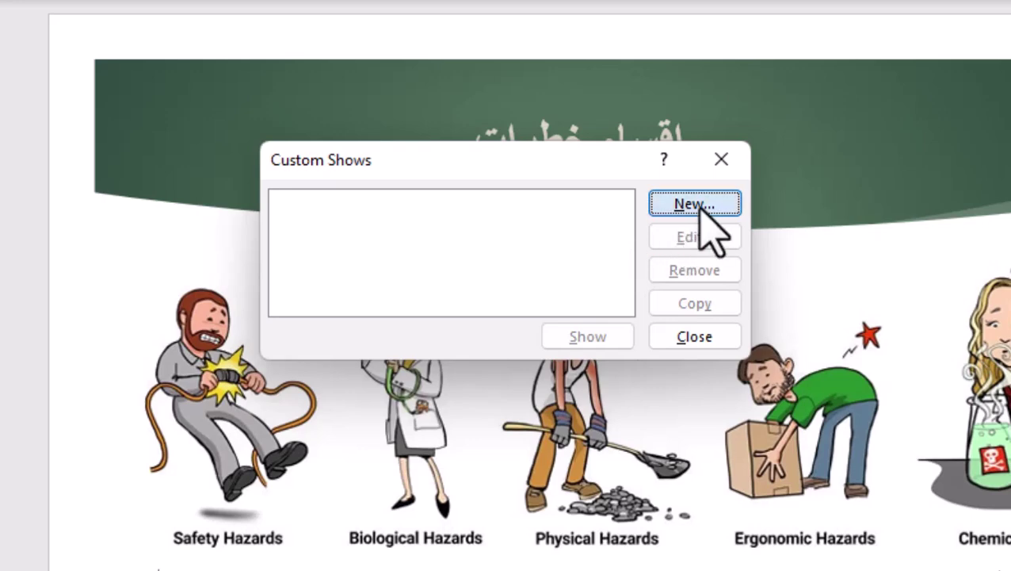
{"action": "left_click", "coordinate": [624, 234]}
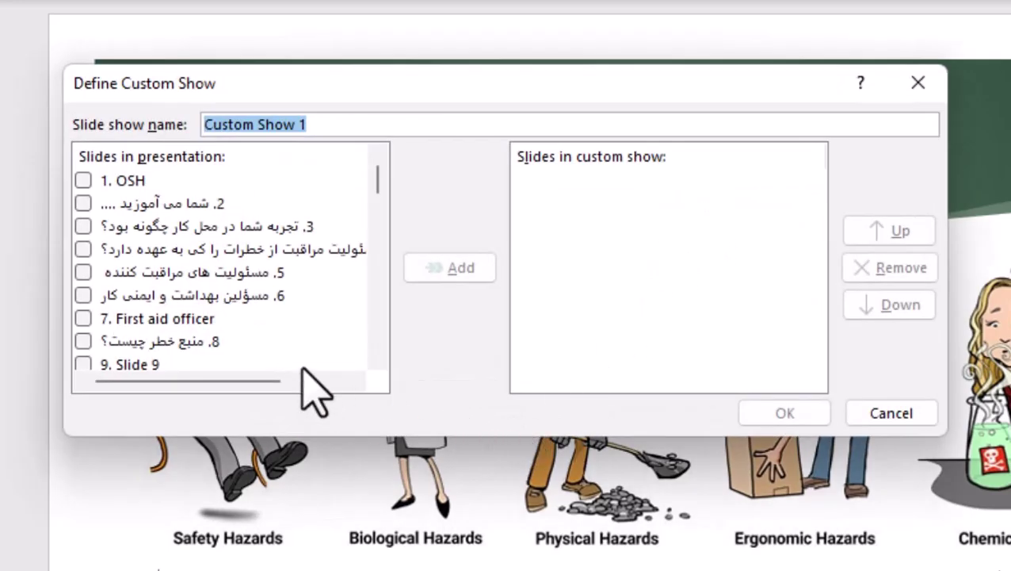
{"action": "scroll", "coordinate": [284, 338], "scroll_direction": "down", "scroll_amount": 1}
{"action": "left_click", "coordinate": [84, 306]}
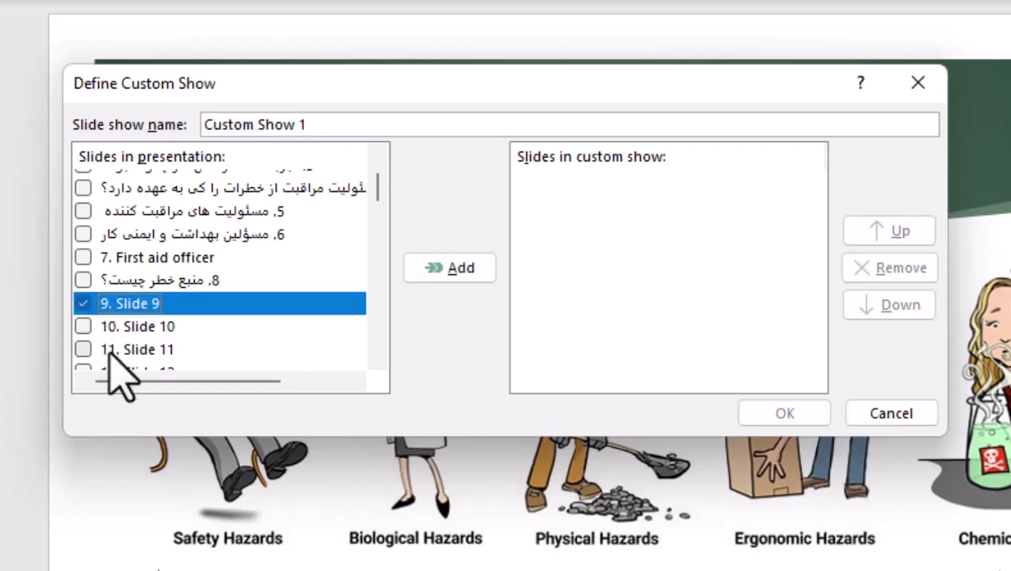
{"action": "left_click", "coordinate": [462, 269]}
{"action": "left_click", "coordinate": [83, 326]}
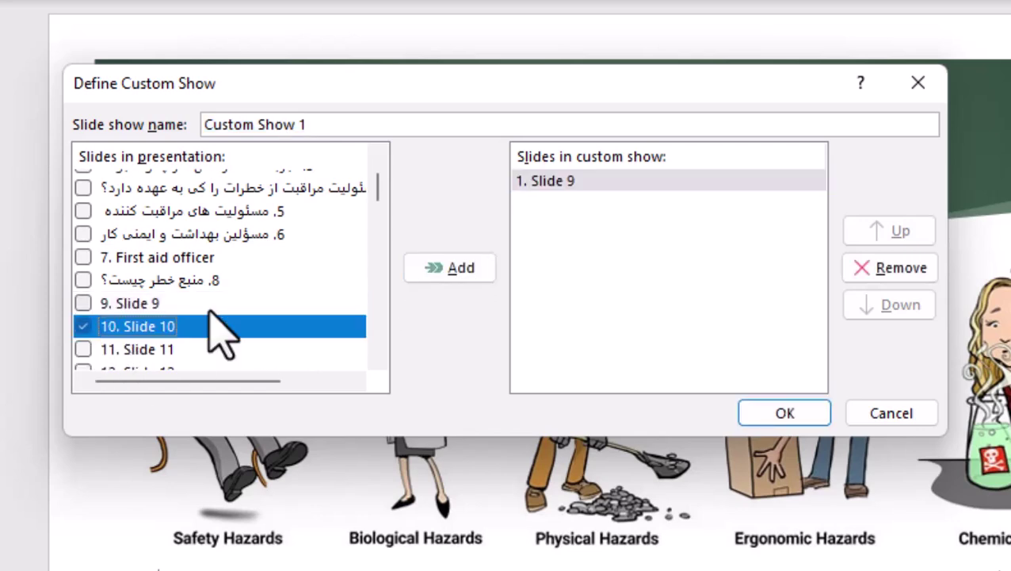
{"action": "left_click", "coordinate": [435, 274]}
{"action": "left_click", "coordinate": [83, 349]}
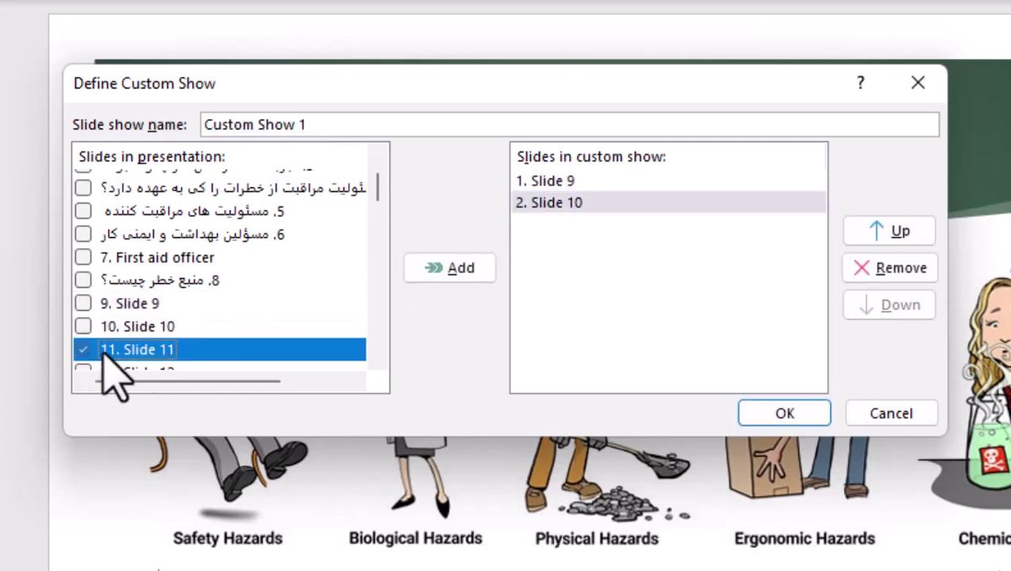
{"action": "left_click", "coordinate": [458, 274]}
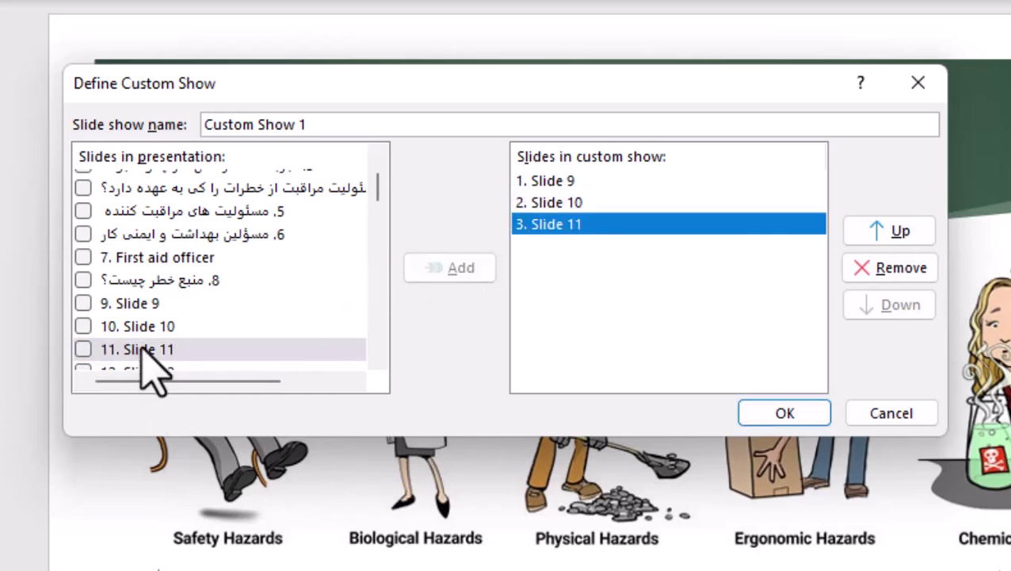
Add slides 12 and 13, move slide 13 to the top, and save Custom Show 1.
{"action": "scroll", "coordinate": [142, 345], "scroll_direction": "down", "scroll_amount": 1}
{"action": "left_click", "coordinate": [84, 311]}
{"action": "left_click", "coordinate": [414, 271]}
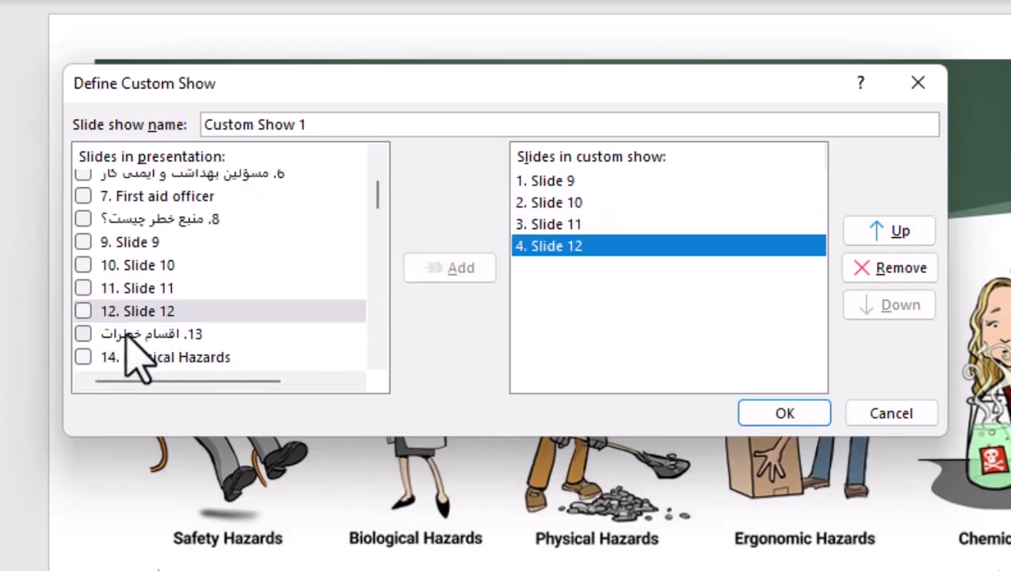
{"action": "left_click", "coordinate": [128, 336]}
{"action": "left_click", "coordinate": [452, 269]}
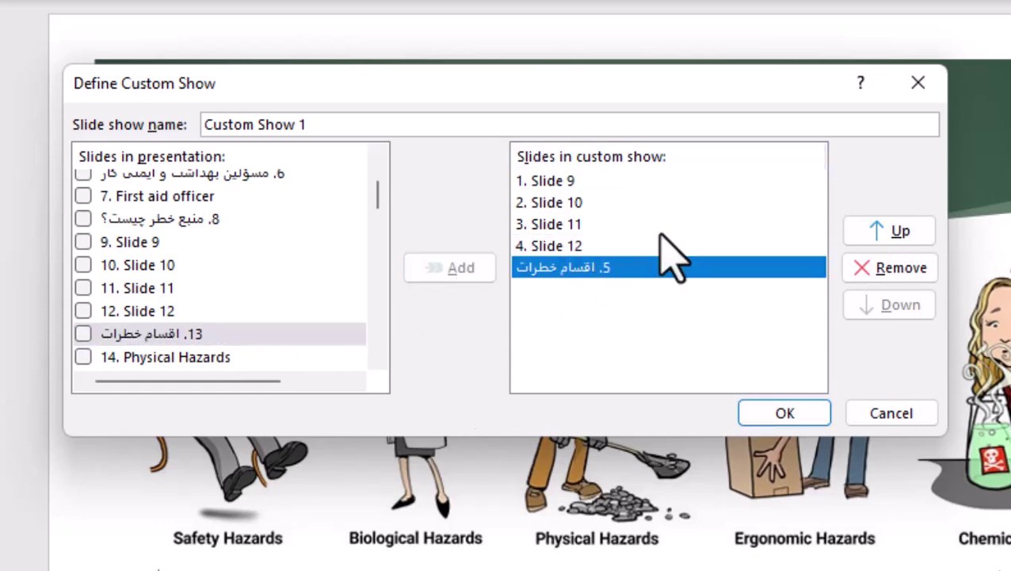
{"action": "left_click", "coordinate": [880, 230]}
{"action": "left_click", "coordinate": [880, 230]}
{"action": "left_click", "coordinate": [880, 230]}
{"action": "left_click", "coordinate": [880, 230]}
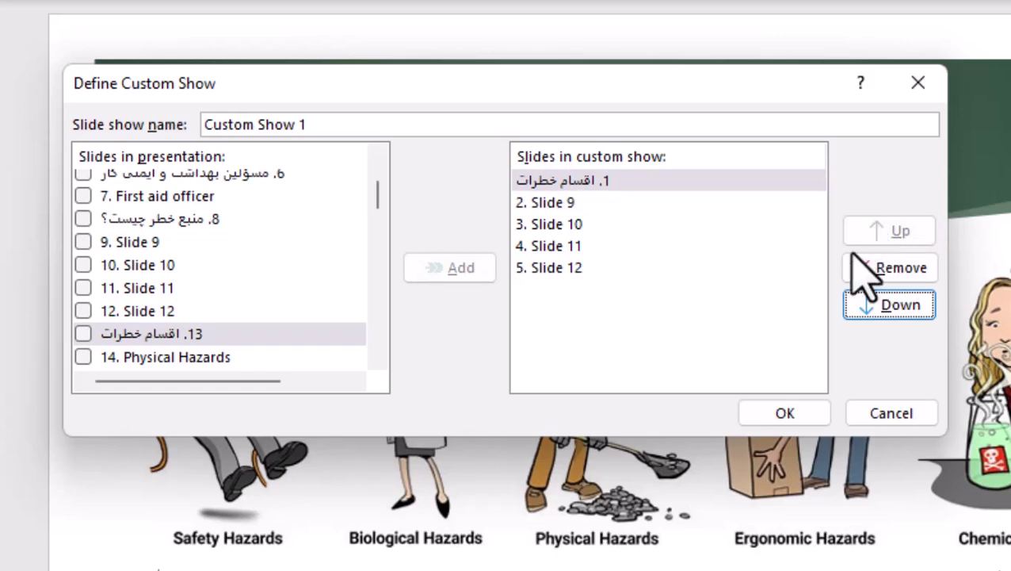
{"action": "left_click", "coordinate": [764, 413]}
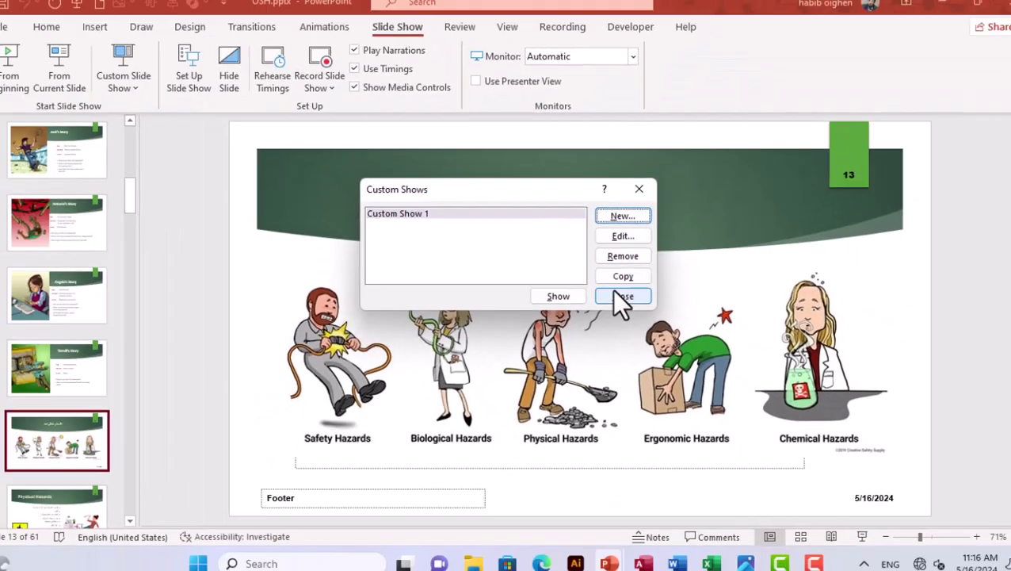
{"action": "left_click", "coordinate": [616, 295]}
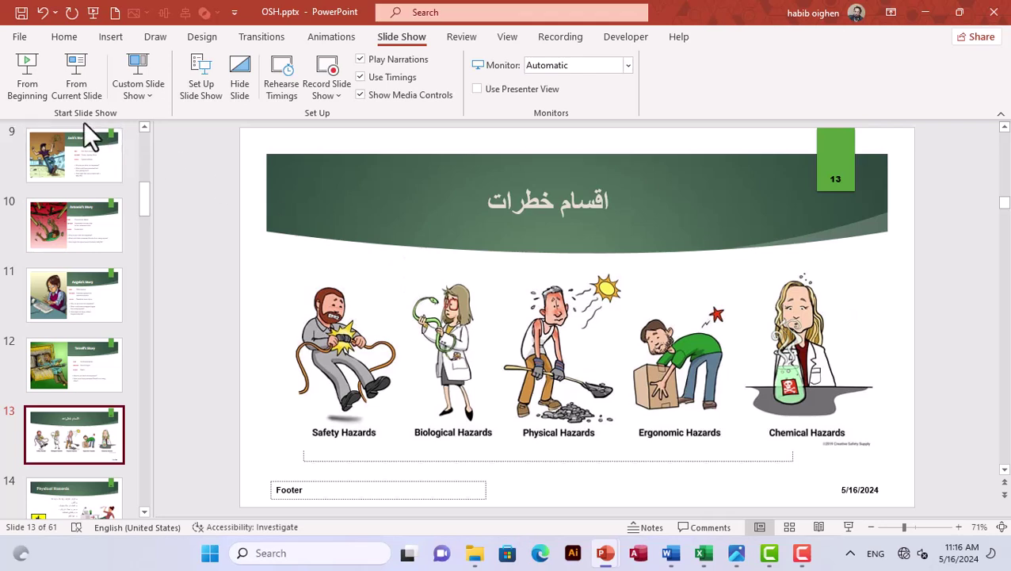
Play Custom Show 1 full screen and advance three slides to Terrell's Story.
{"action": "left_click", "coordinate": [153, 96]}
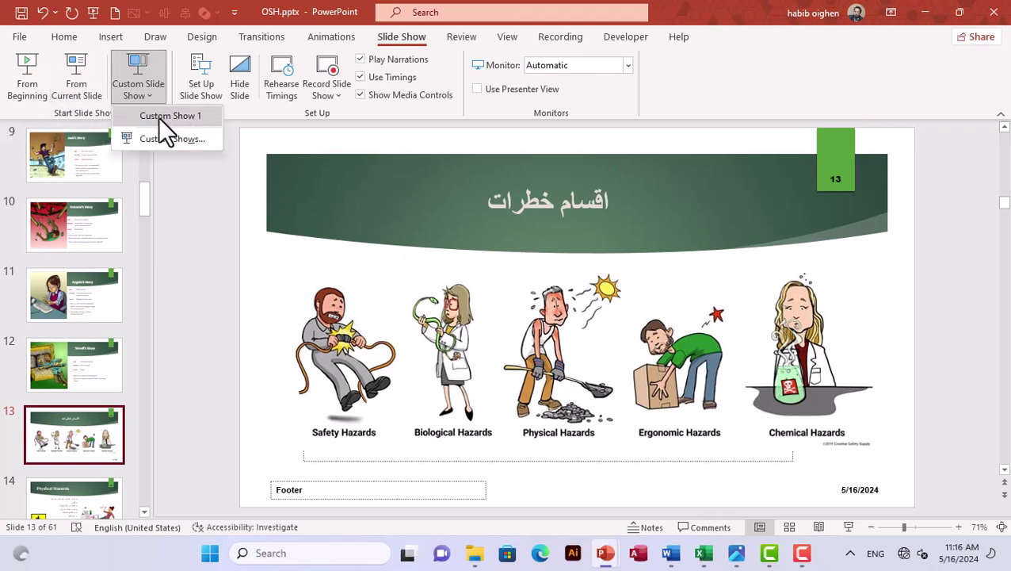
{"action": "left_click", "coordinate": [158, 117]}
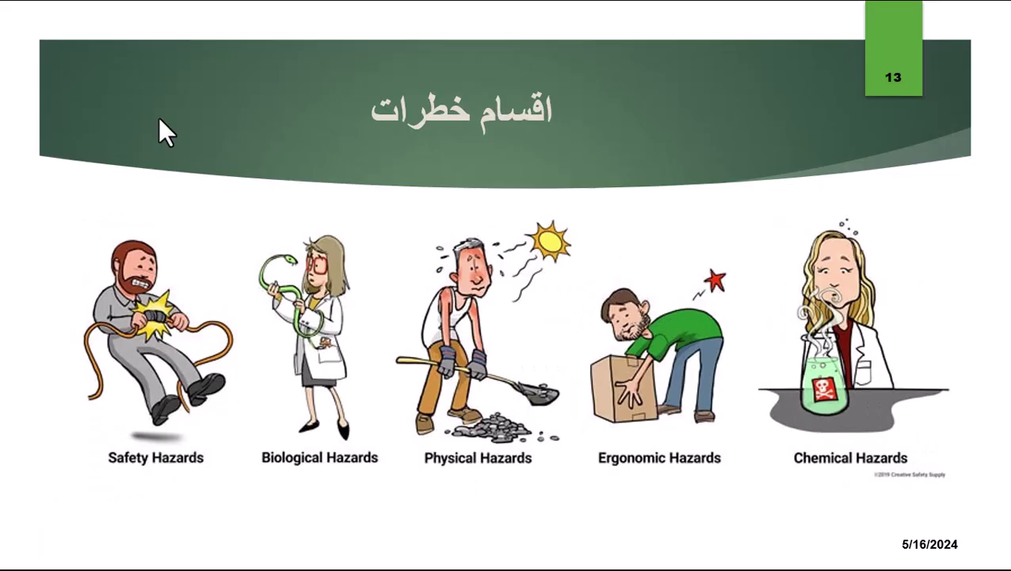
{"action": "key", "text": "Right"}
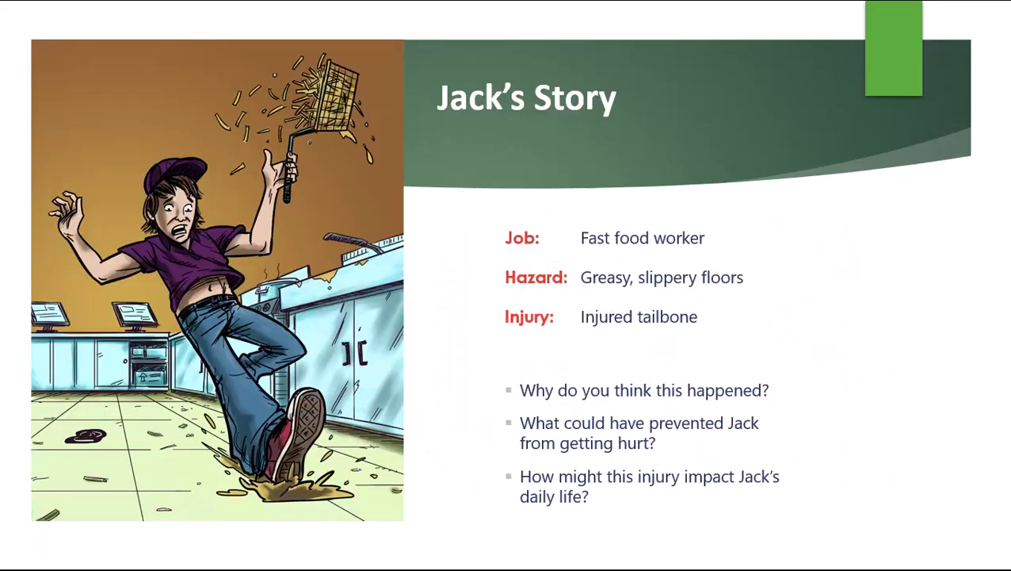
{"action": "key", "text": "Right"}
{"action": "key", "text": "Right"}
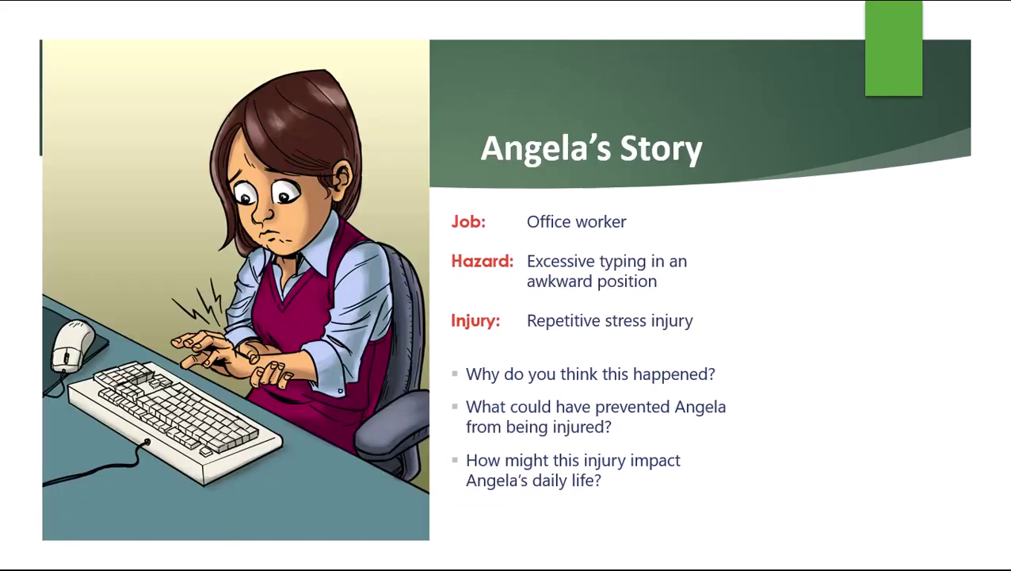
{"action": "key", "text": "Right"}
{"action": "key", "text": "Right"}
{"action": "key", "text": "Right"}
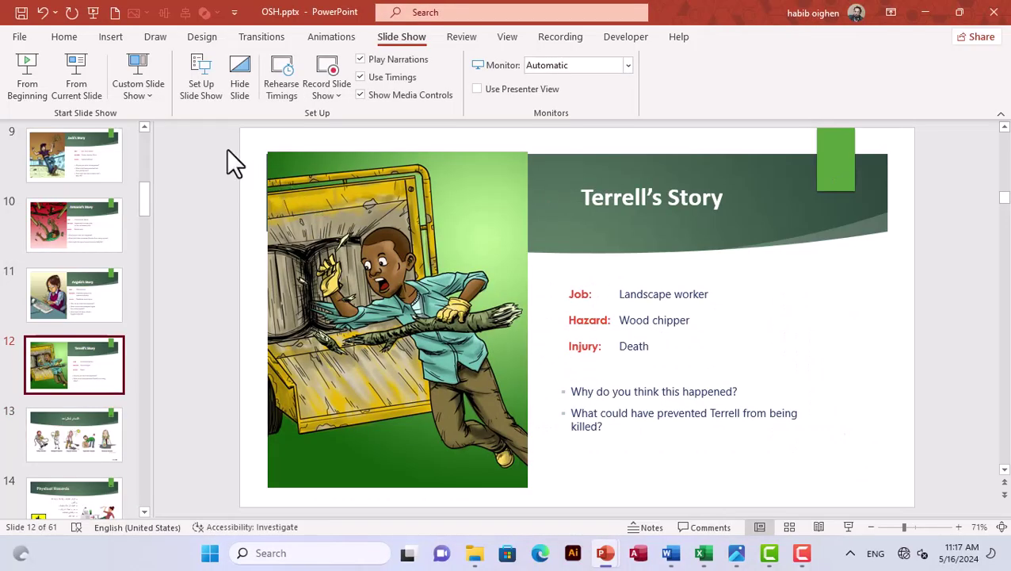
Rename Custom Show 1 to 'my custom' and close the Custom Shows list.
{"action": "left_click", "coordinate": [143, 94]}
{"action": "left_click", "coordinate": [166, 138]}
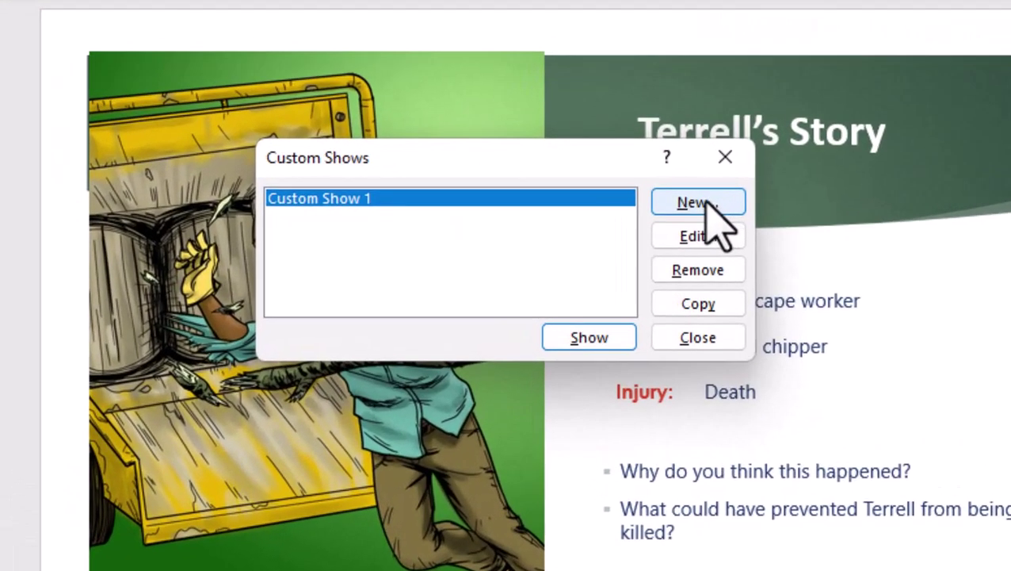
{"action": "left_click", "coordinate": [708, 236]}
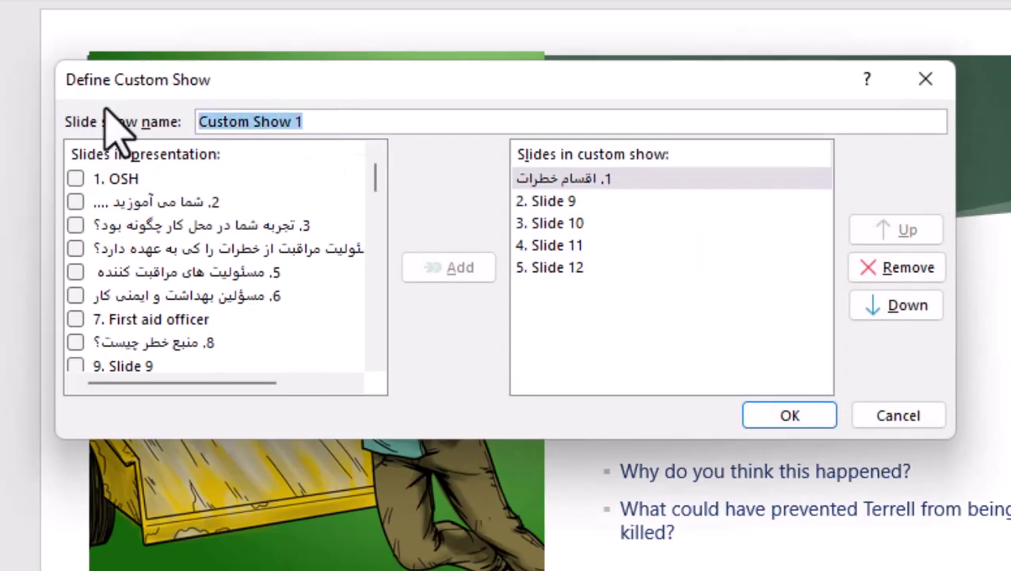
{"action": "type", "text": "my custom"}
{"action": "key", "text": "Return"}
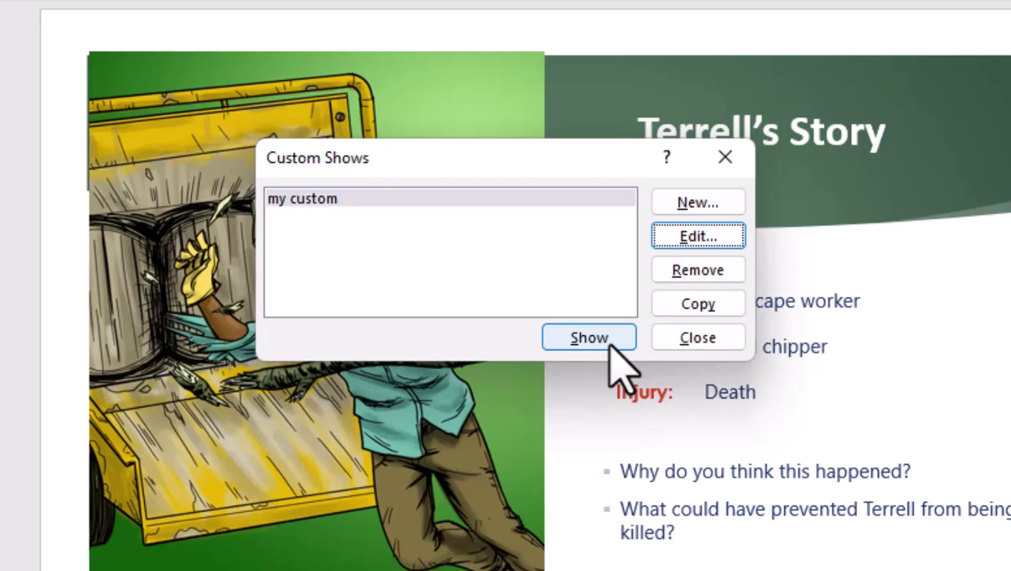
{"action": "left_click", "coordinate": [699, 338]}
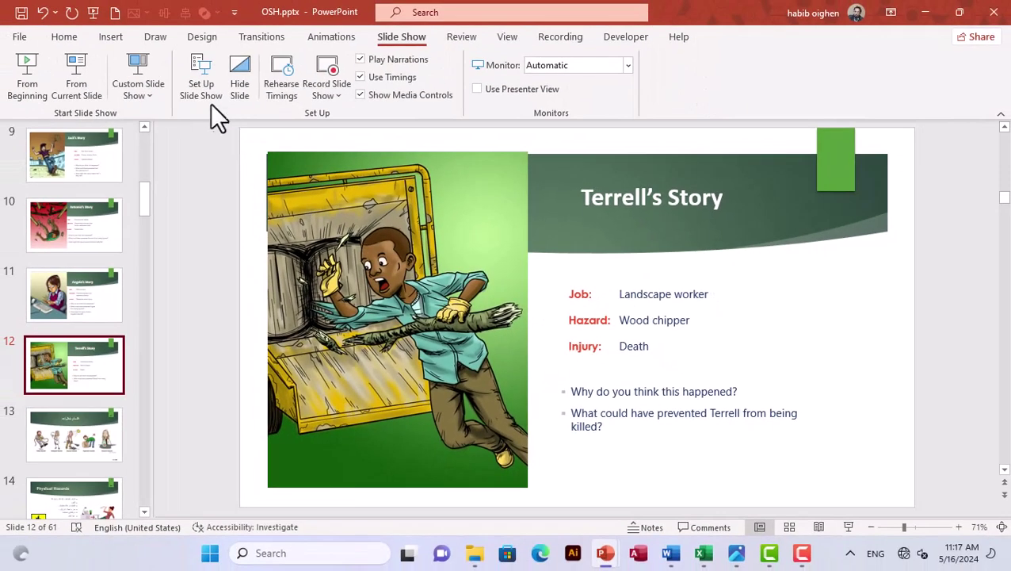
In Set Up Show, choose custom show 'my custom', browsed by an individual in a window.
{"action": "left_click", "coordinate": [201, 86]}
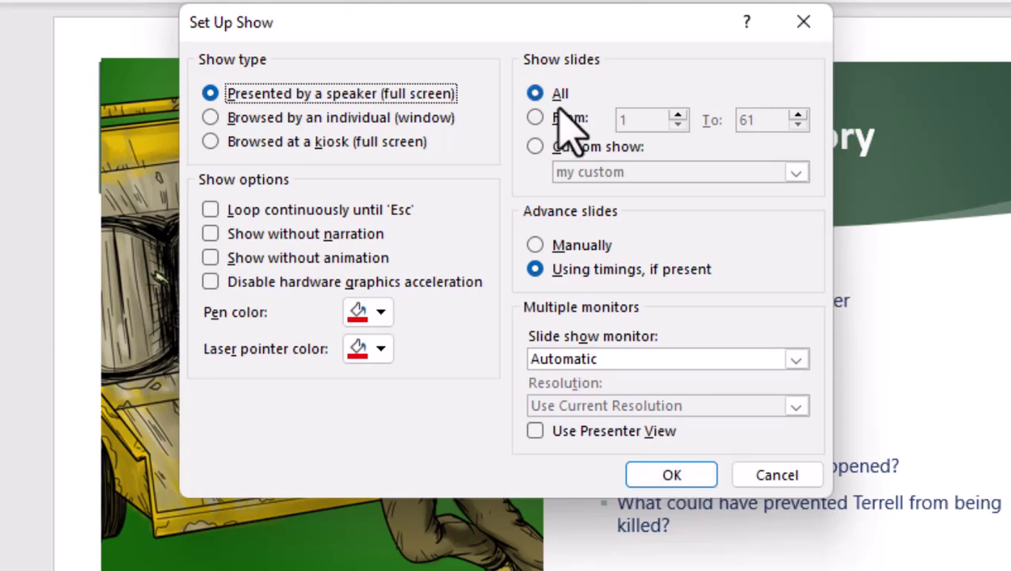
{"action": "left_click", "coordinate": [559, 121]}
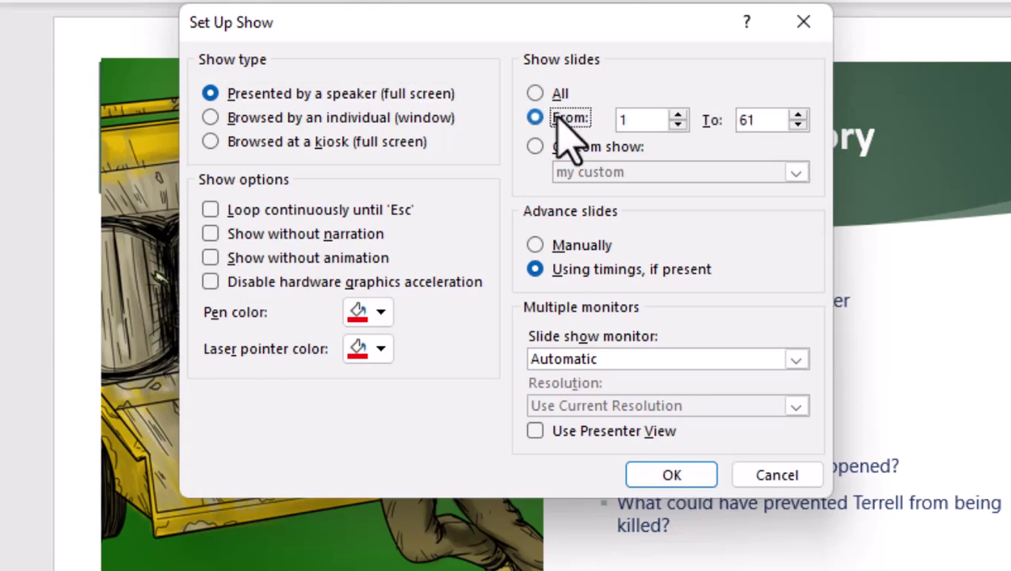
{"action": "double_click", "coordinate": [653, 119]}
{"action": "type", "text": "31"}
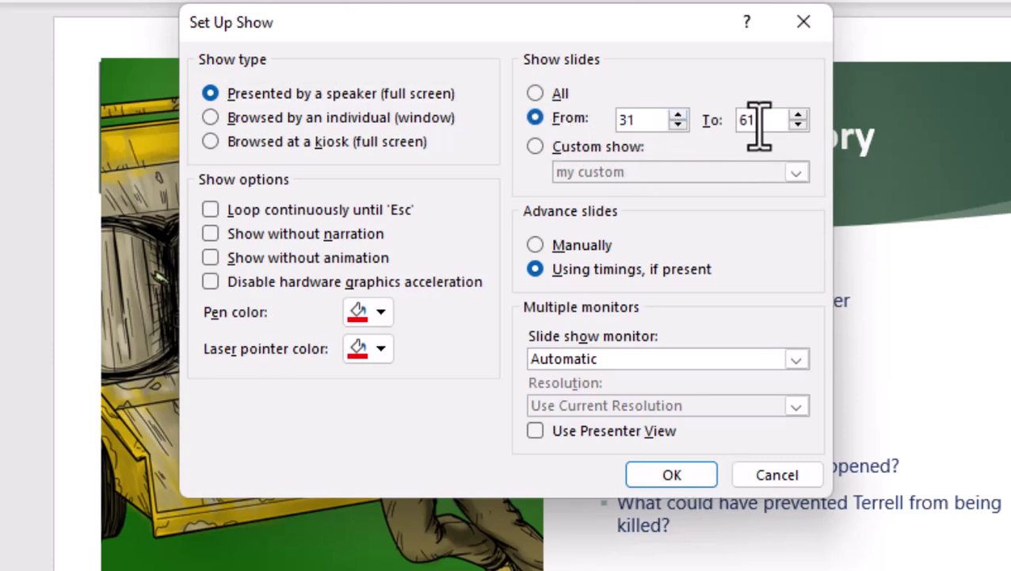
{"action": "left_click", "coordinate": [606, 146]}
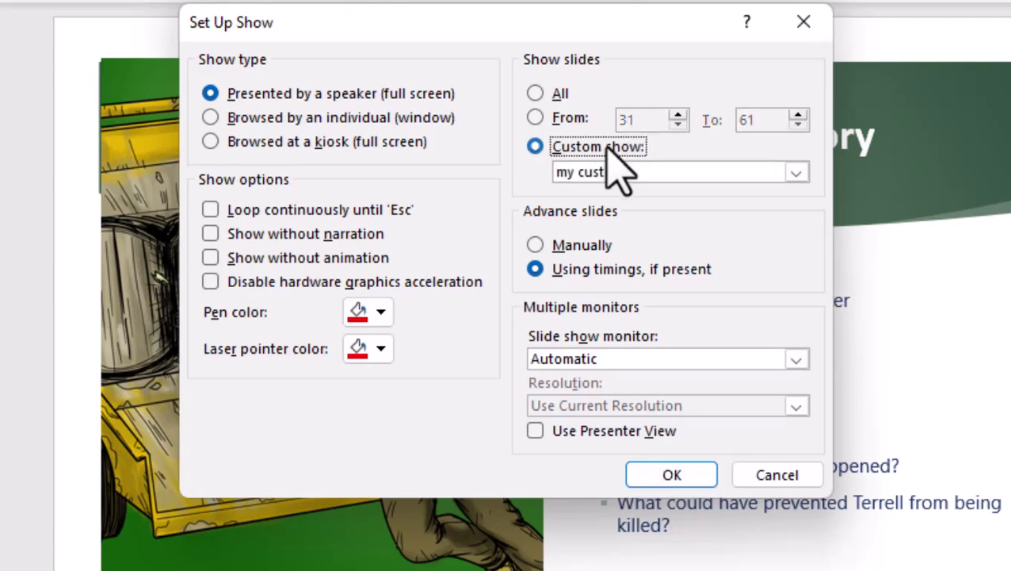
{"action": "left_click", "coordinate": [693, 174]}
{"action": "left_click", "coordinate": [694, 175]}
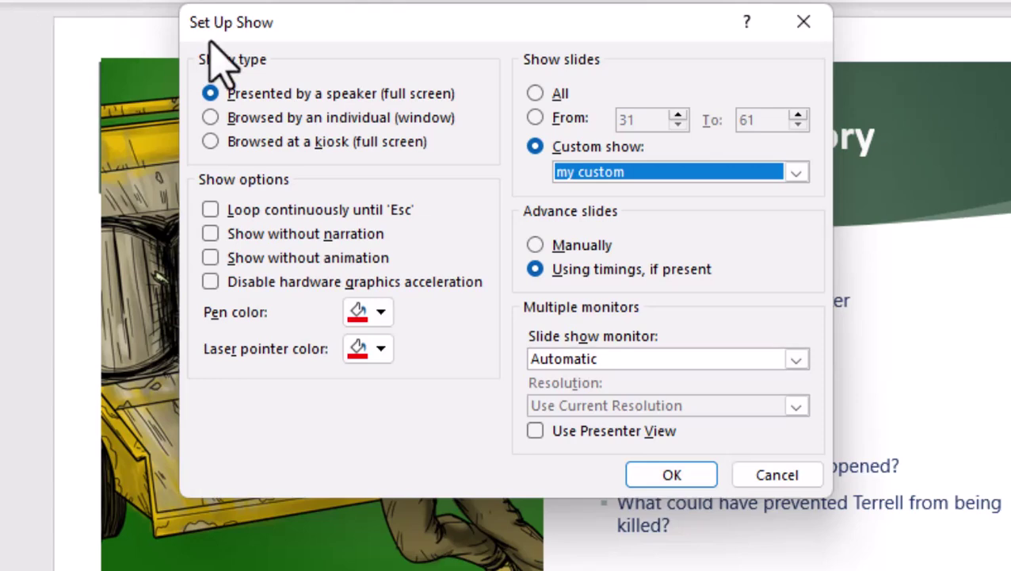
{"action": "left_click_drag", "start_coordinate": [311, 24], "coordinate": [324, 0]}
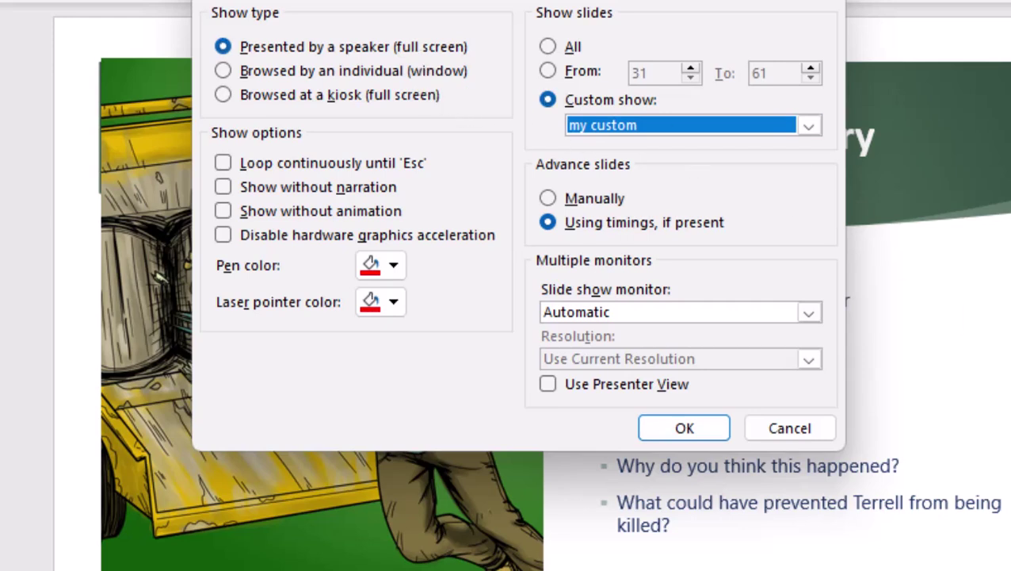
{"action": "left_click", "coordinate": [404, 71]}
{"action": "left_click", "coordinate": [609, 365]}
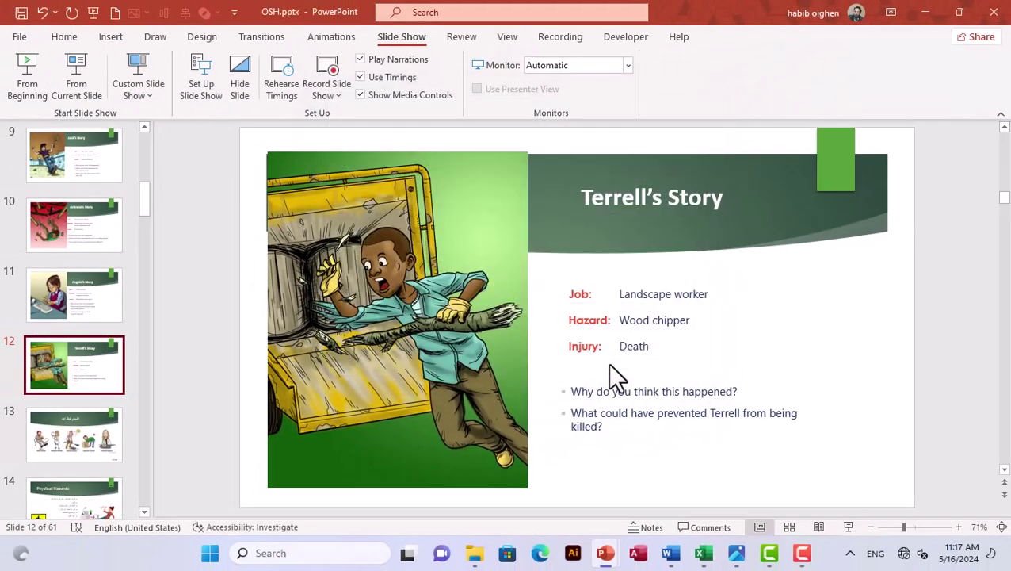
{"action": "key", "text": "F5"}
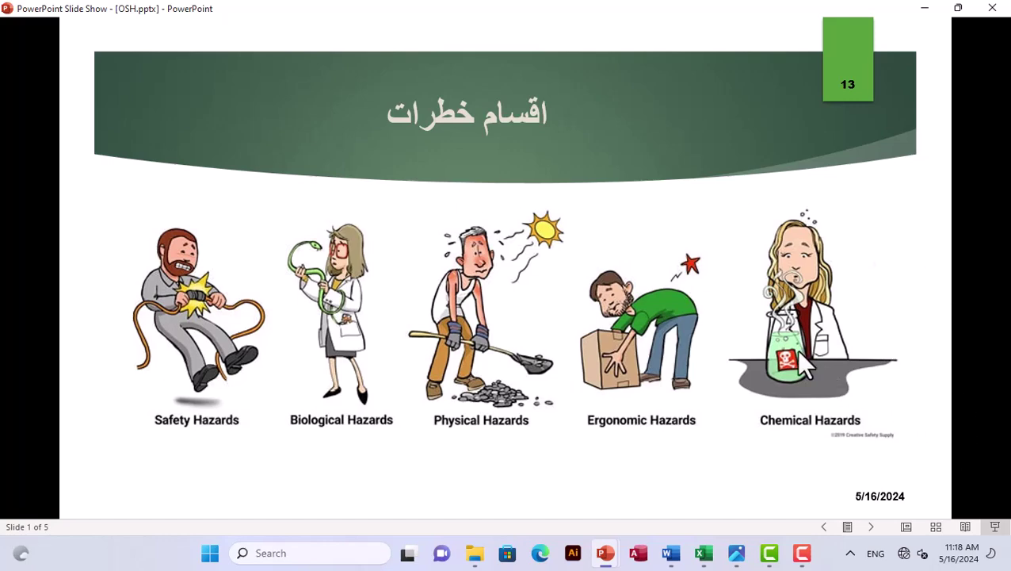
{"action": "key", "text": "Escape"}
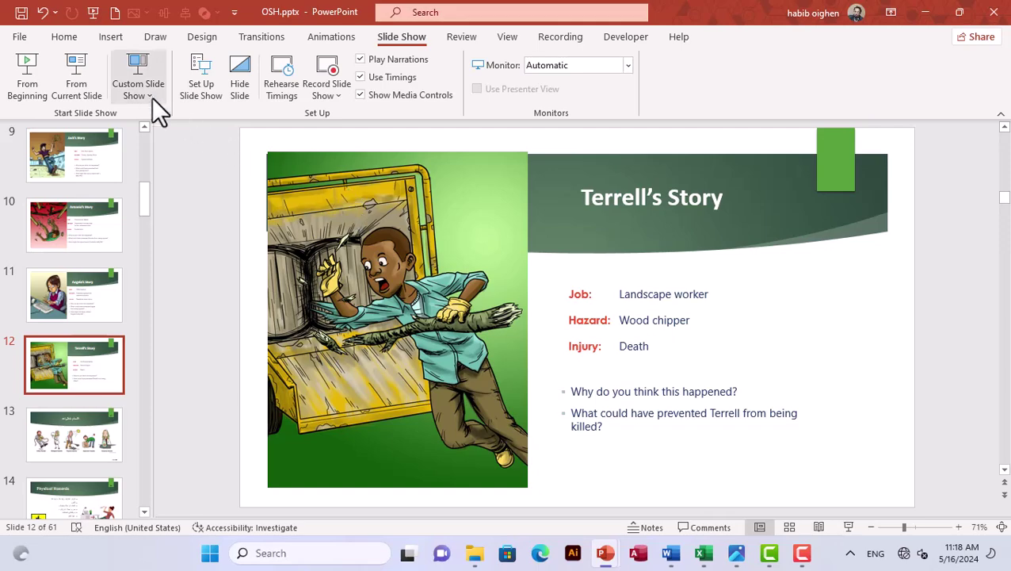
{"action": "left_click", "coordinate": [138, 90]}
Set the show to Presented by a speaker (full screen), looping continuously until Esc.
{"action": "left_click", "coordinate": [202, 83]}
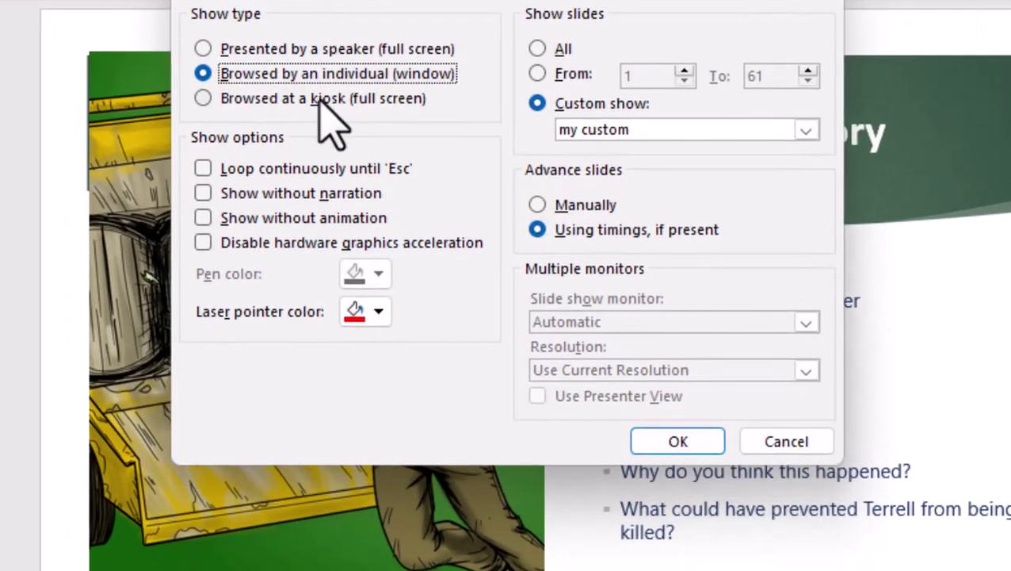
{"action": "left_click", "coordinate": [341, 98]}
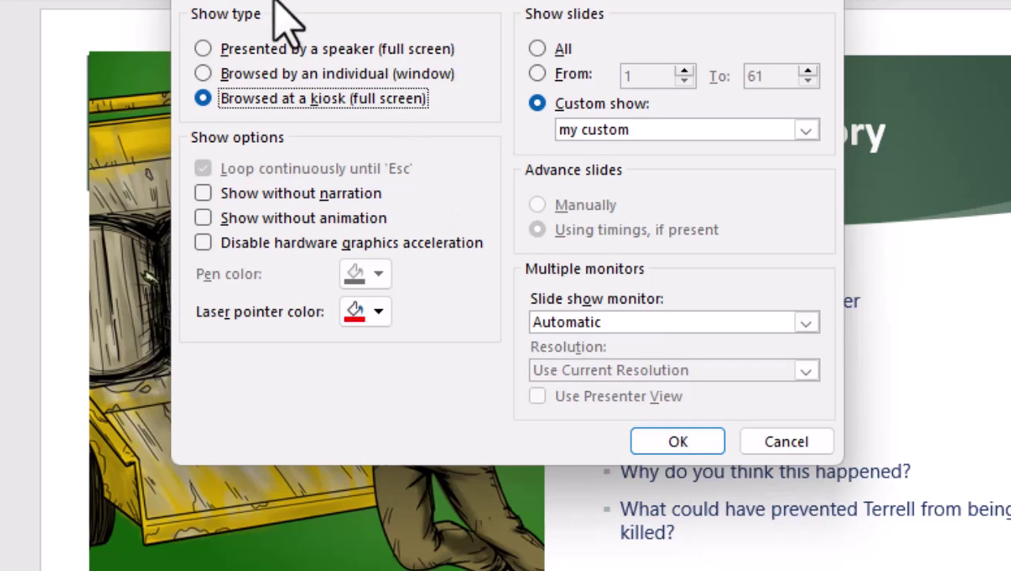
{"action": "left_click", "coordinate": [277, 48]}
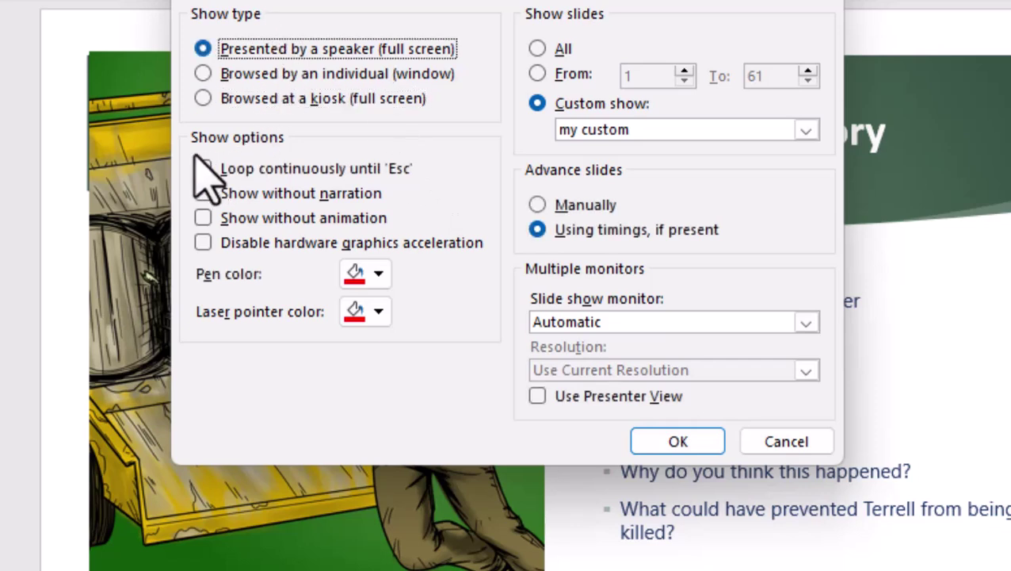
{"action": "left_click", "coordinate": [271, 171]}
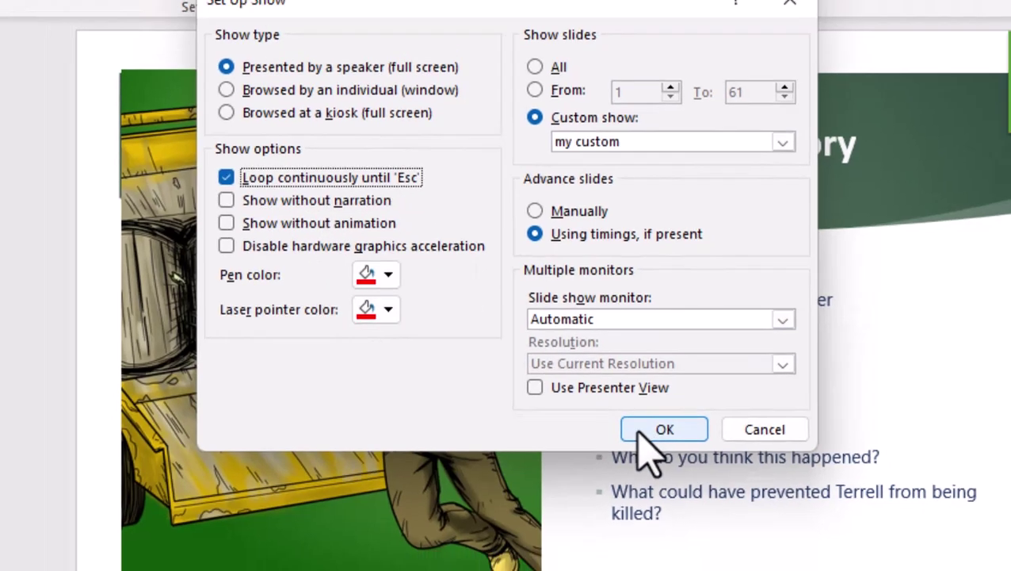
{"action": "left_click", "coordinate": [650, 441]}
Run the show with F5, advance until it loops back to the hazard categories, then stop.
{"action": "key", "text": "F5"}
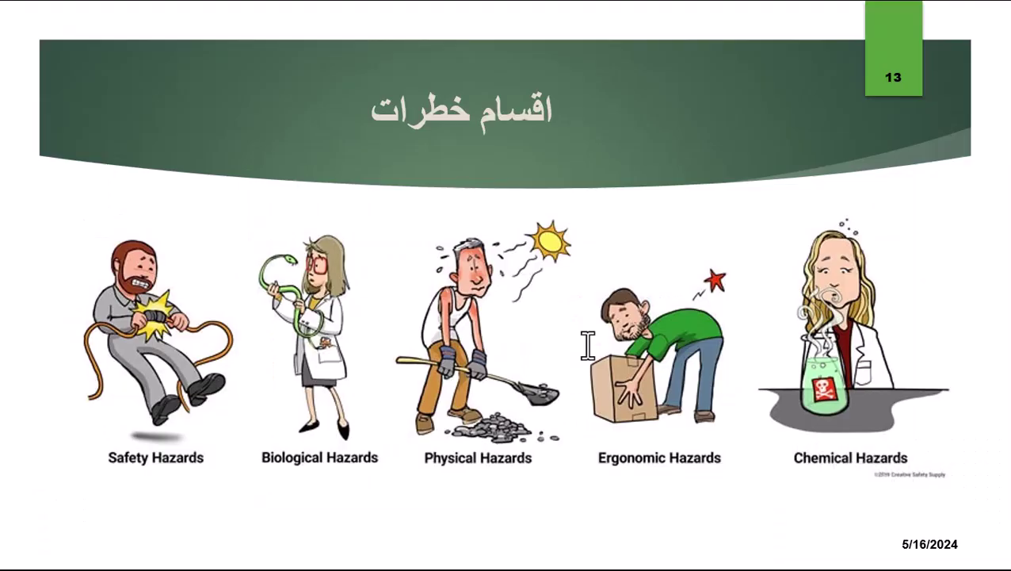
{"action": "key", "text": "Return"}
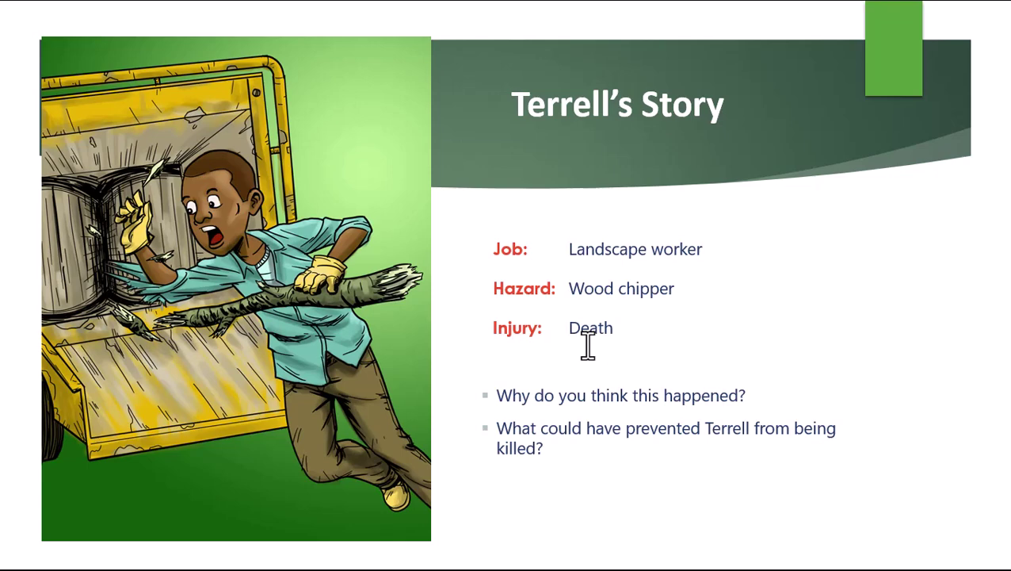
{"action": "key", "text": "Return"}
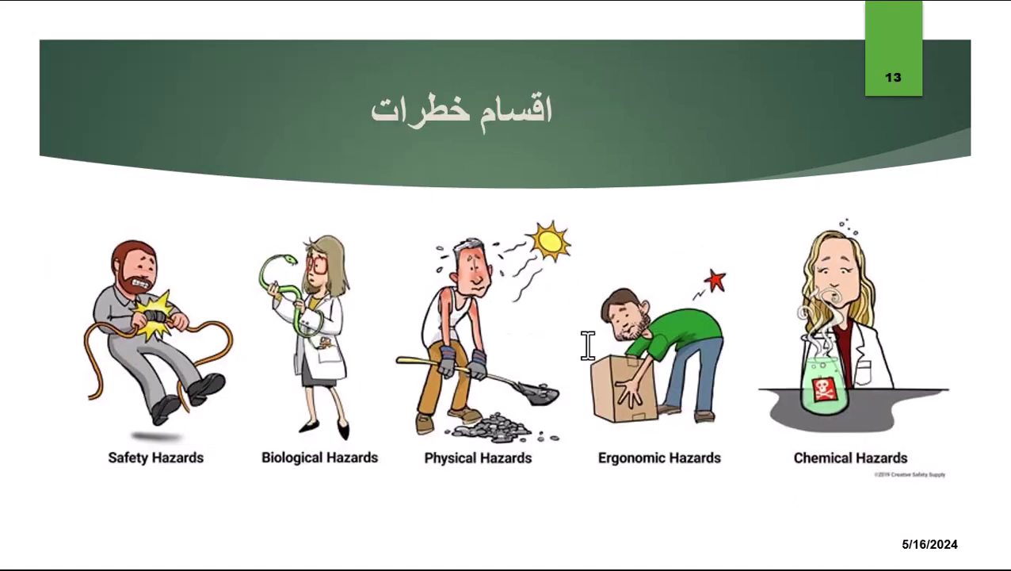
{"action": "key", "text": "Return"}
{"action": "key", "text": "Return"}
{"action": "key", "text": "Return"}
{"action": "key", "text": "Return"}
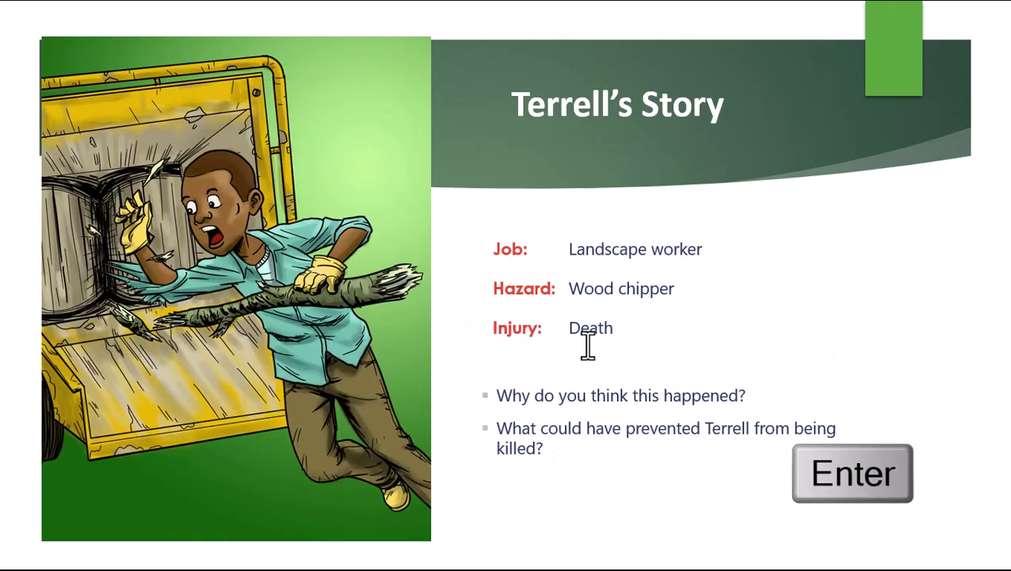
{"action": "key", "text": "Return"}
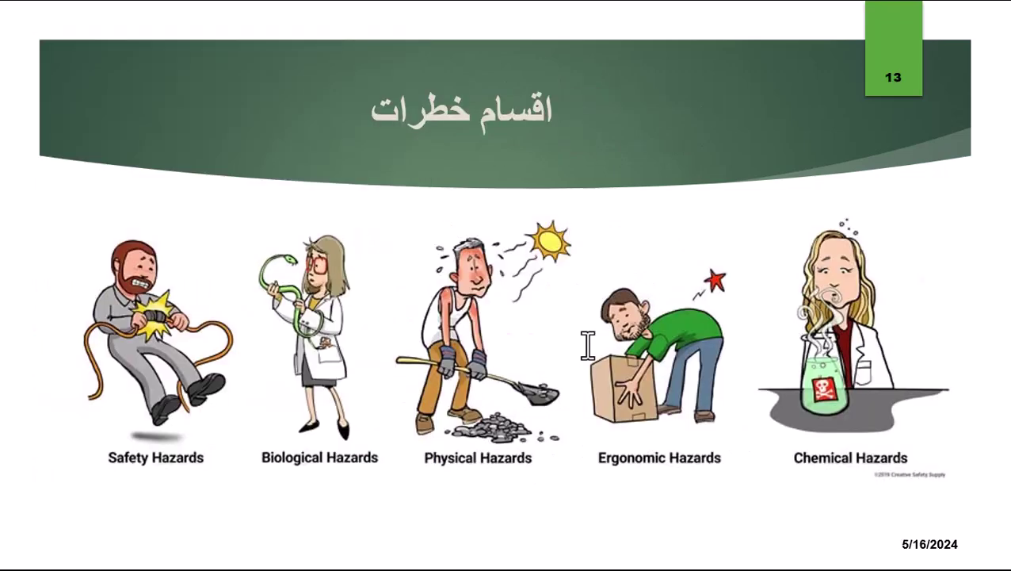
{"action": "key", "text": "Escape"}
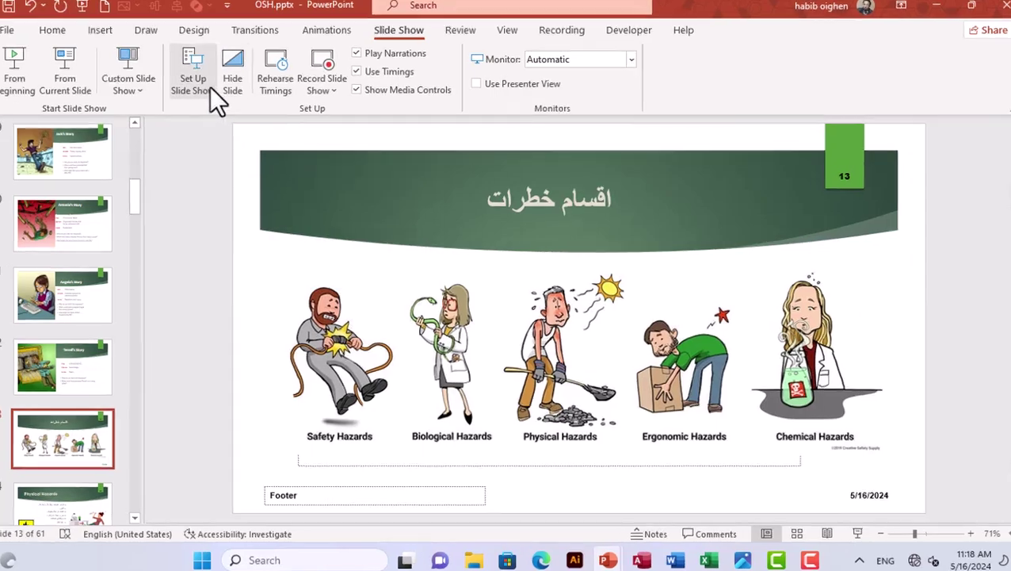
Turn off Loop continuously until 'Esc' in Set Up Show.
{"action": "left_click", "coordinate": [209, 87]}
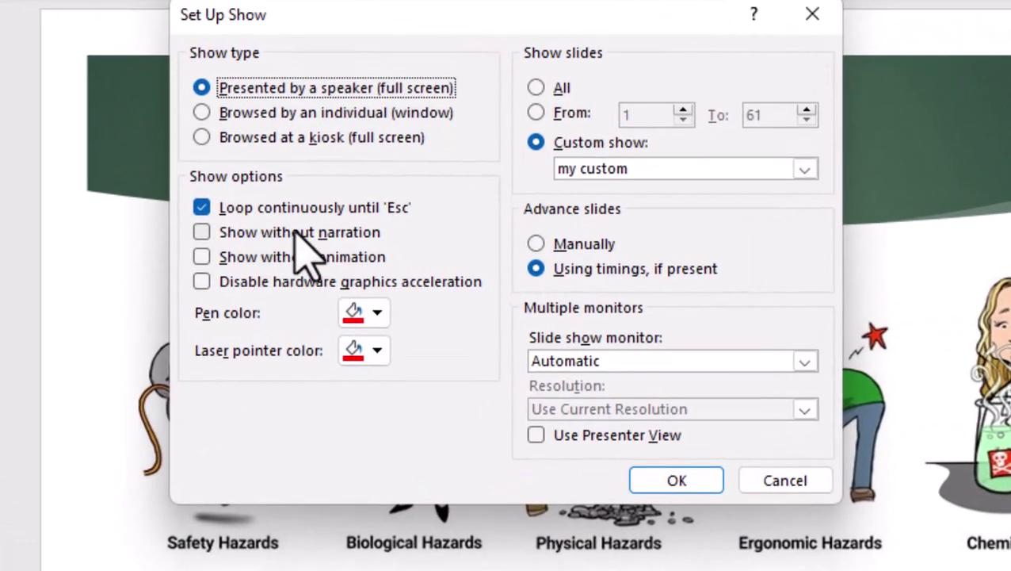
{"action": "left_click", "coordinate": [301, 208]}
{"action": "left_click", "coordinate": [676, 480]}
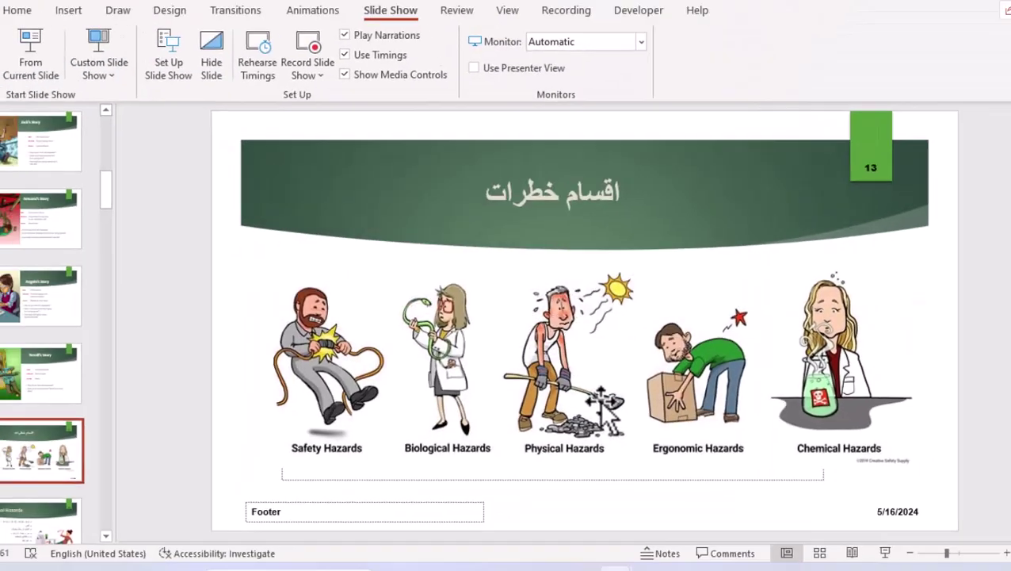
Play the show with F5 through Jack's, Angela's and Terrell's stories to the end screen.
{"action": "key", "text": "F5"}
{"action": "key", "text": "Return"}
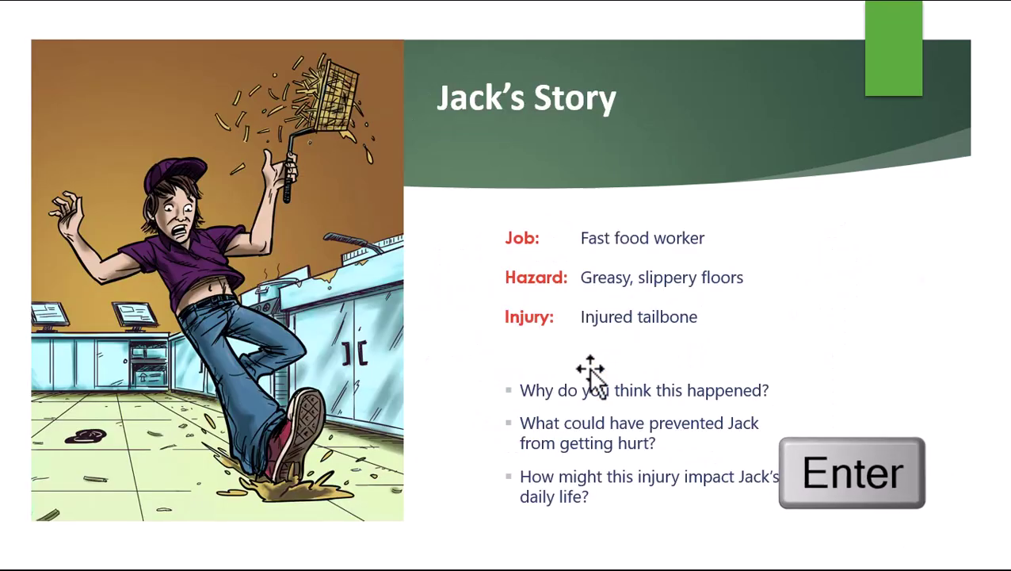
{"action": "key", "text": "Return"}
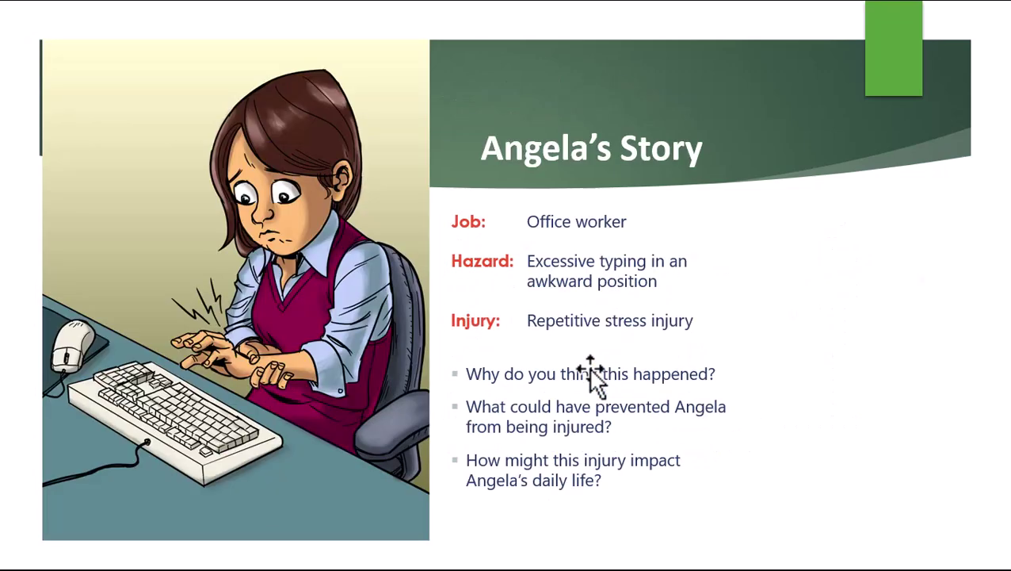
{"action": "key", "text": "Return"}
{"action": "key", "text": "Return"}
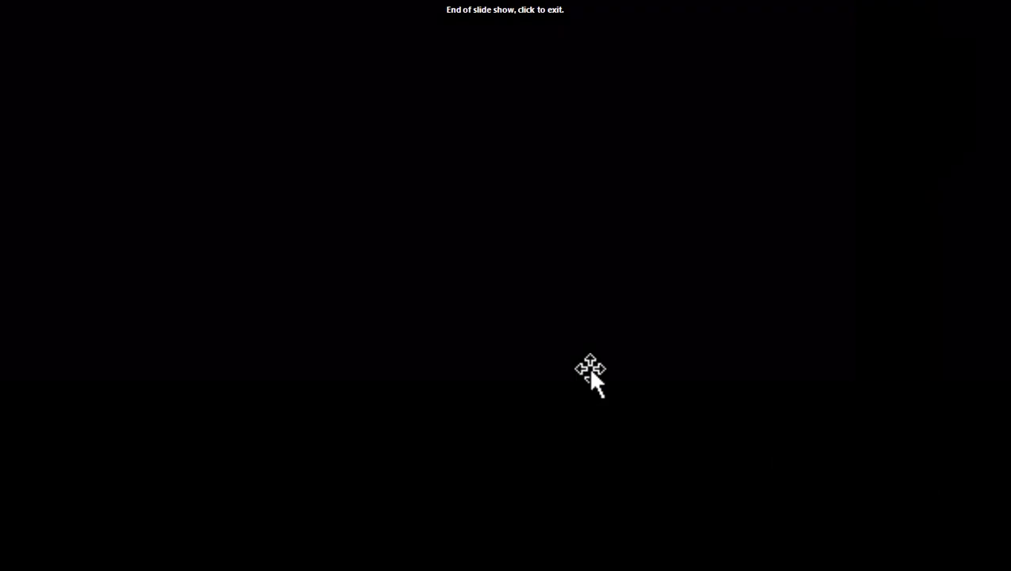
{"action": "key", "text": "Return"}
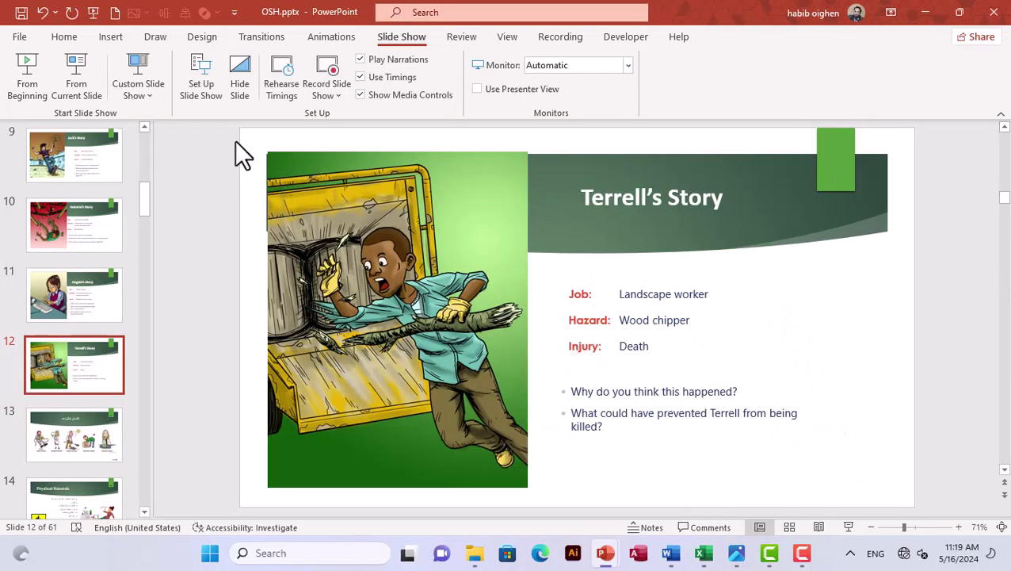
Review Set Up Show, cancel without changes, and start the show on slide 13 with F5.
{"action": "left_click", "coordinate": [199, 87]}
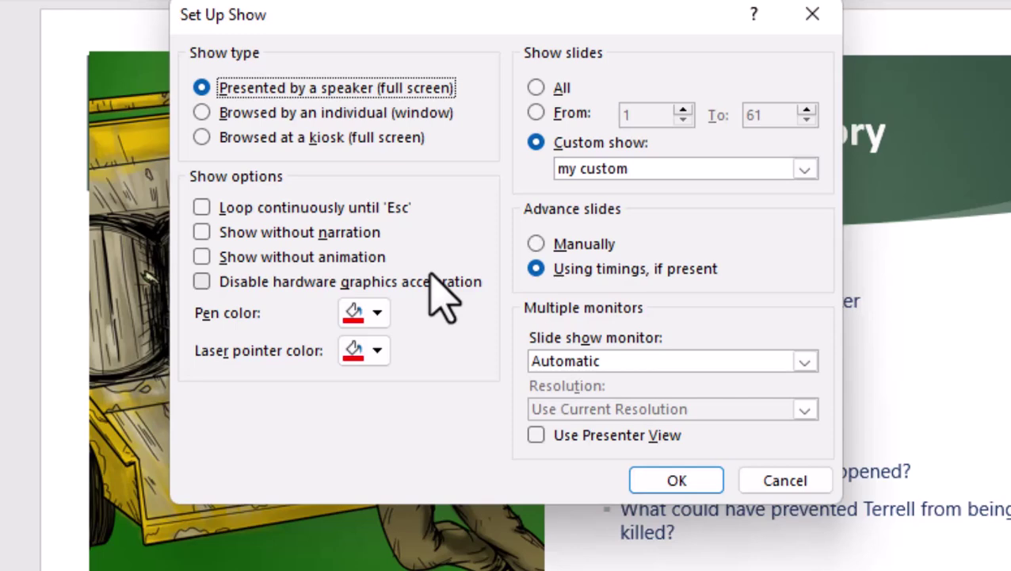
{"action": "left_click_drag", "start_coordinate": [343, 18], "coordinate": [444, 0]}
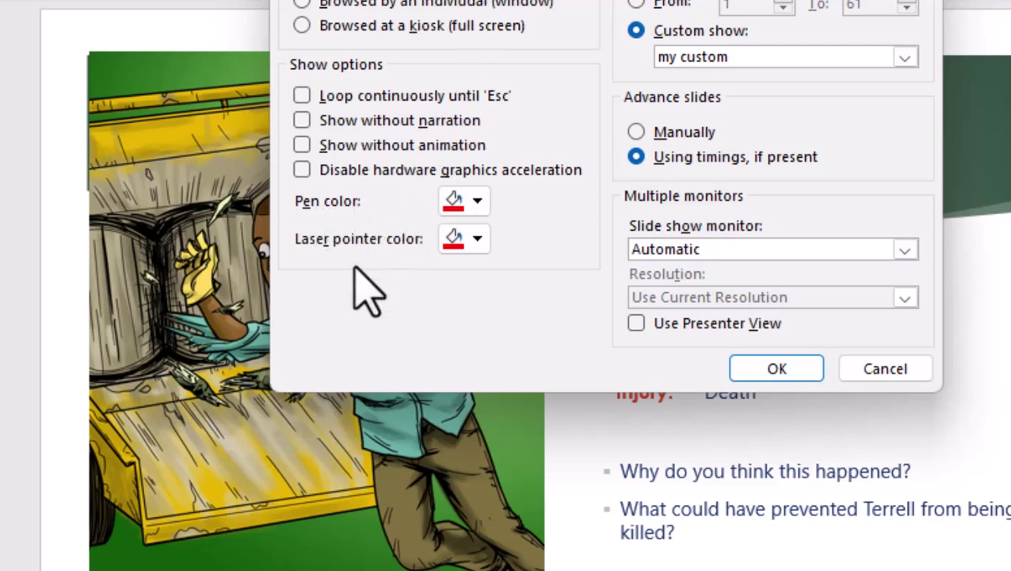
{"action": "left_click", "coordinate": [864, 368]}
{"action": "key", "text": "F5"}
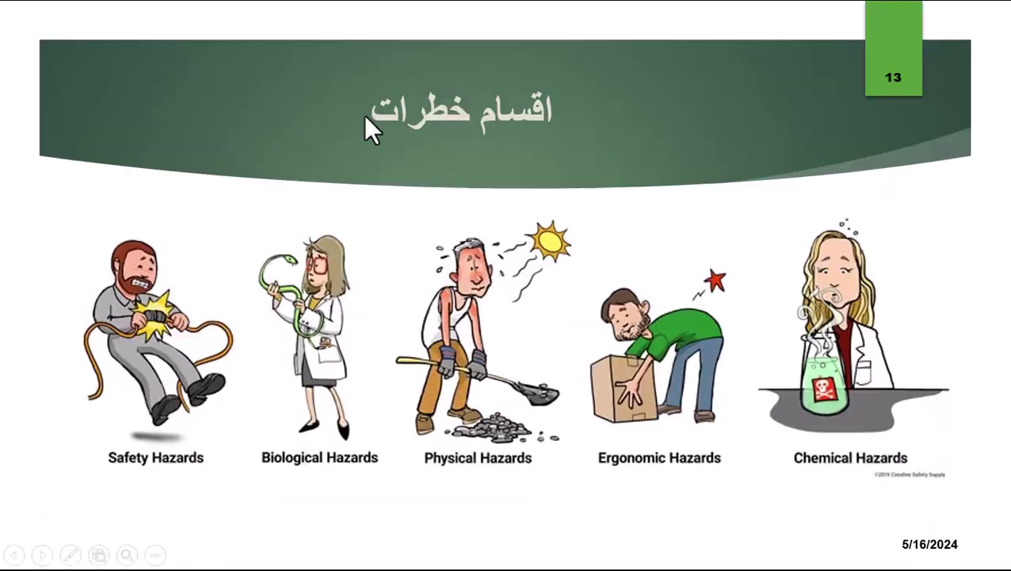
Draw a red pen mark beside the Biological Hazards figure, switch to the laser pointer, and end the show.
{"action": "right_click", "coordinate": [365, 118]}
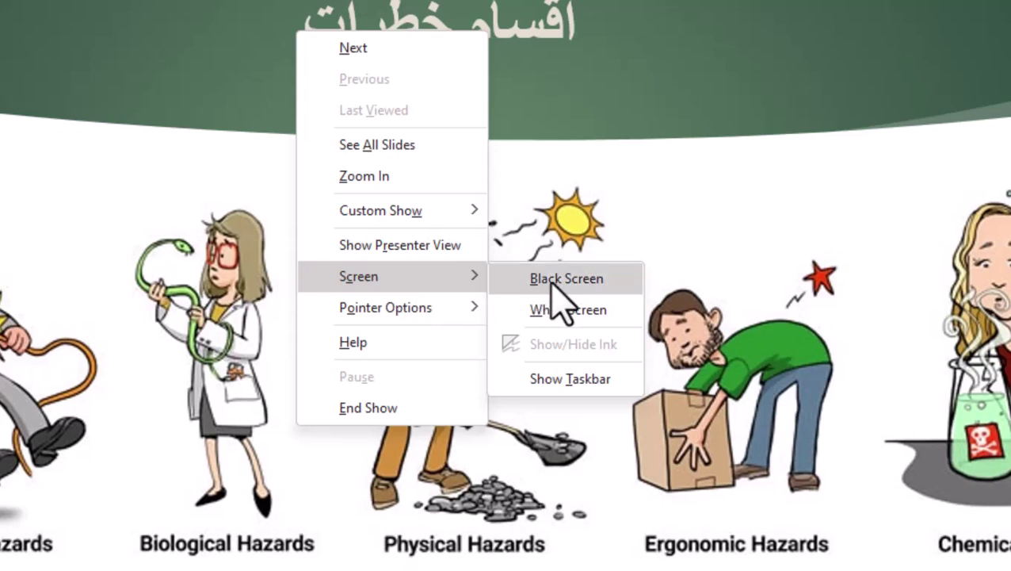
{"action": "mouse_move", "coordinate": [386, 308]}
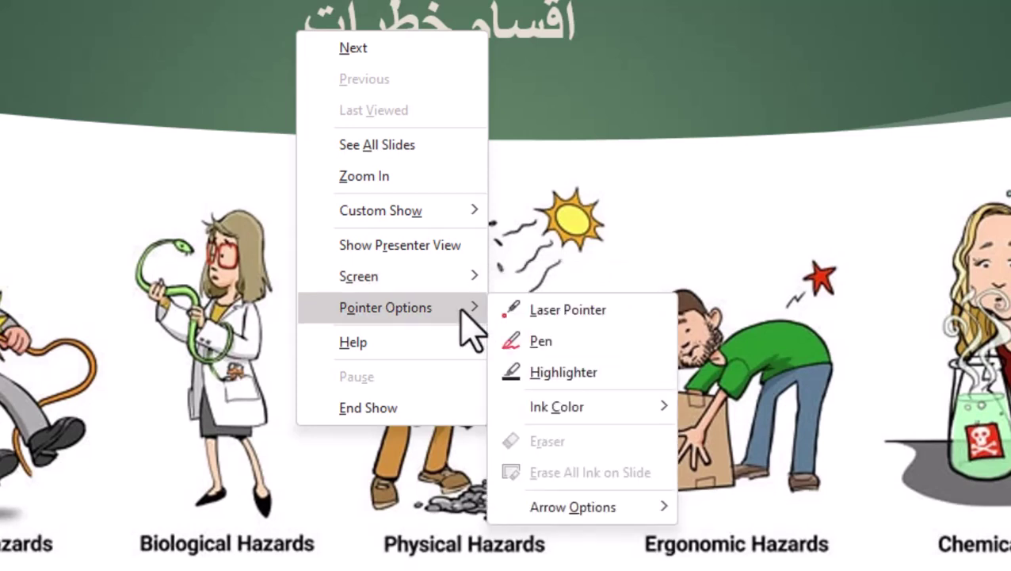
{"action": "left_click", "coordinate": [541, 341]}
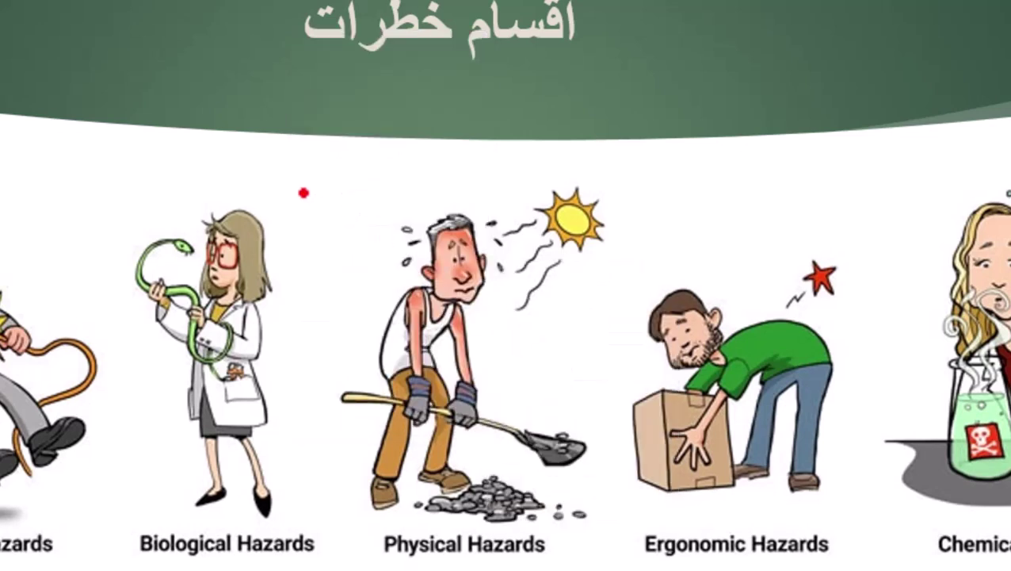
{"action": "mouse_move", "coordinate": [303, 193]}
{"action": "left_mouse_down"}
{"action": "mouse_move", "coordinate": [338, 225]}
{"action": "mouse_move", "coordinate": [413, 166]}
{"action": "left_mouse_up"}
{"action": "right_click", "coordinate": [469, 174]}
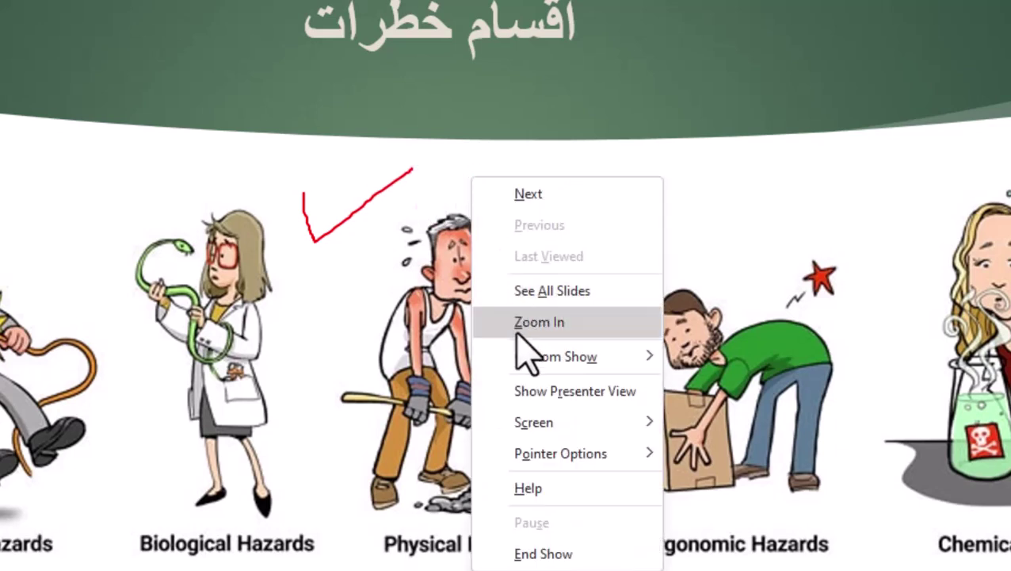
{"action": "mouse_move", "coordinate": [560, 453]}
{"action": "left_click", "coordinate": [717, 441]}
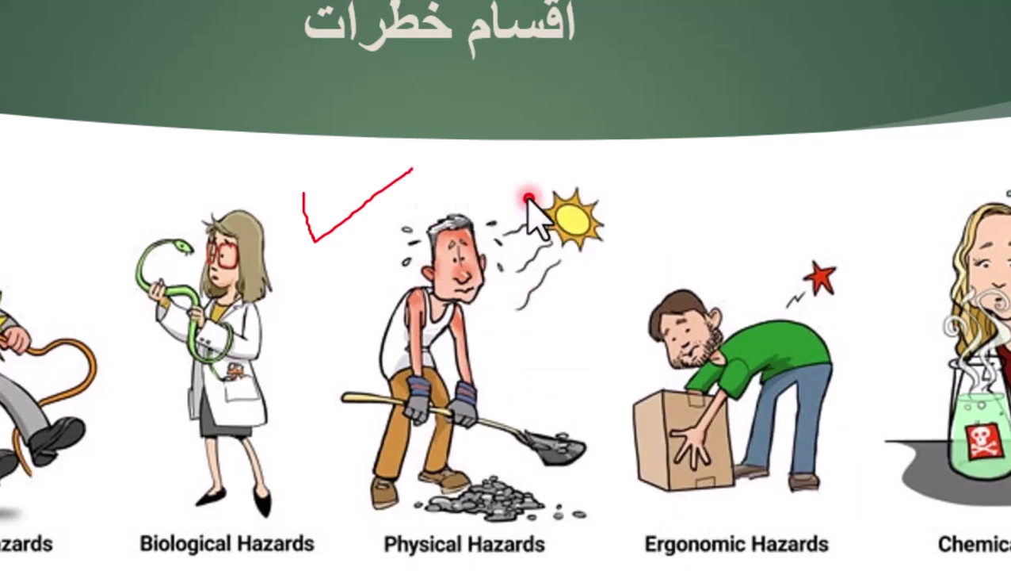
{"action": "key", "text": "Escape"}
{"action": "key", "text": "Escape"}
Discard the ink, set pen colour green and laser pointer blue, then restart the show from slide 13.
{"action": "left_click", "coordinate": [562, 334]}
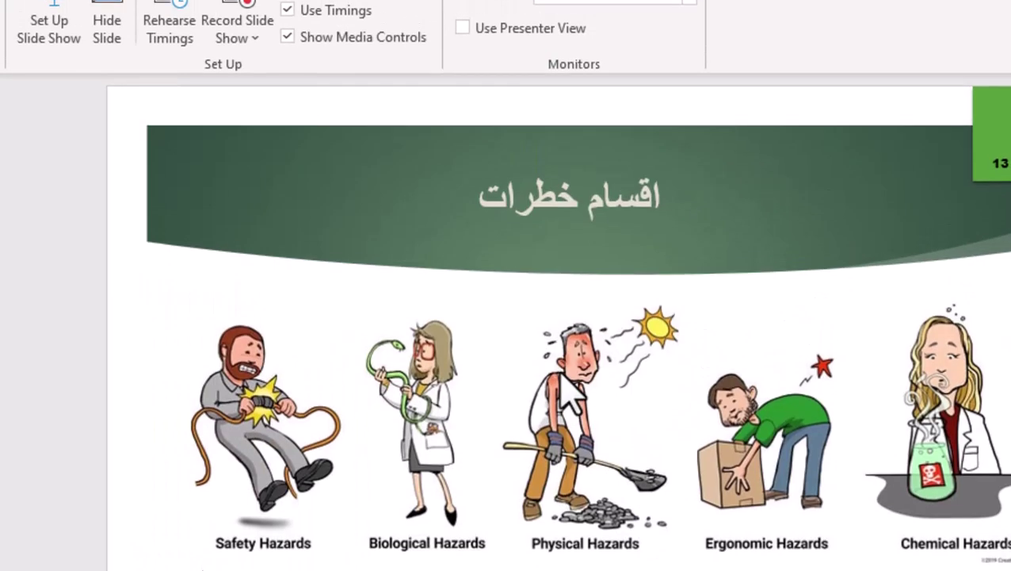
{"action": "left_click", "coordinate": [70, 40]}
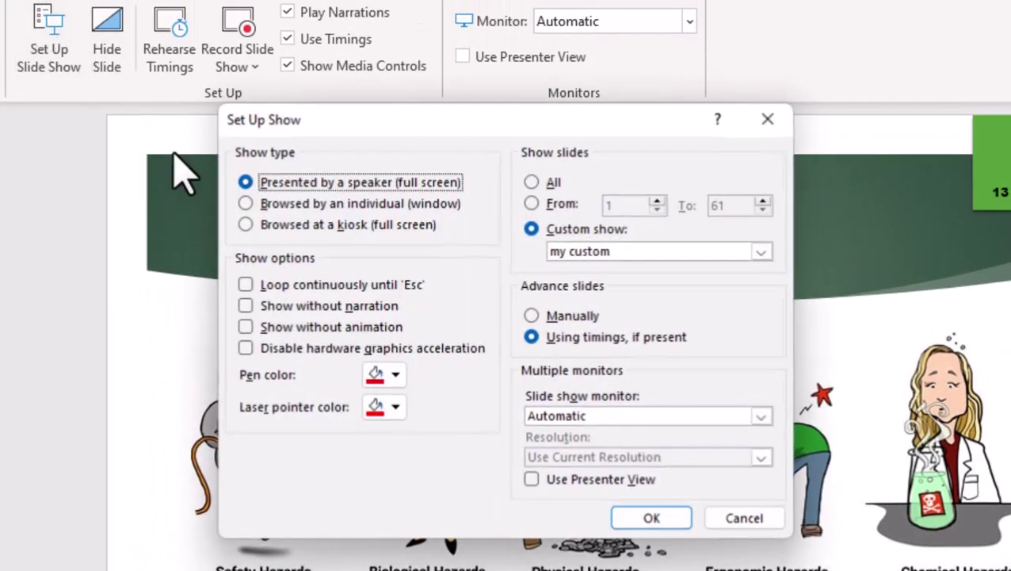
{"action": "left_click", "coordinate": [384, 374]}
{"action": "left_click", "coordinate": [448, 434]}
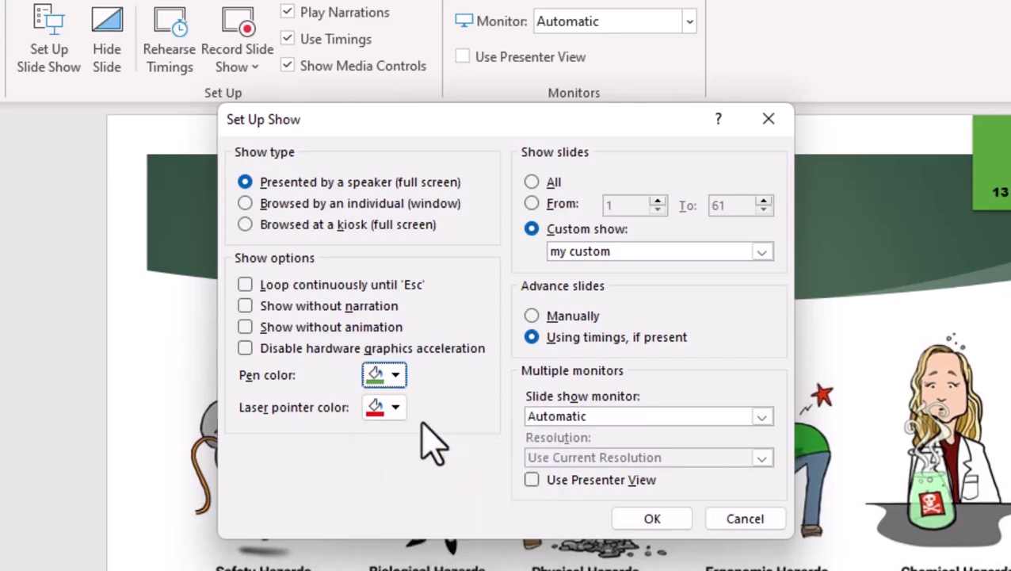
{"action": "left_click", "coordinate": [394, 407]}
{"action": "left_click", "coordinate": [409, 465]}
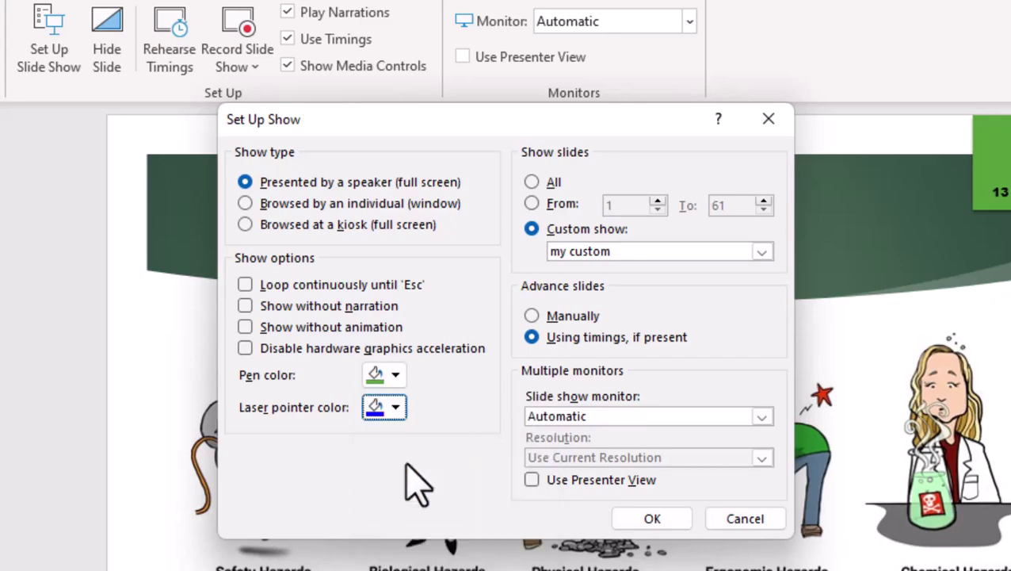
{"action": "left_click", "coordinate": [646, 520]}
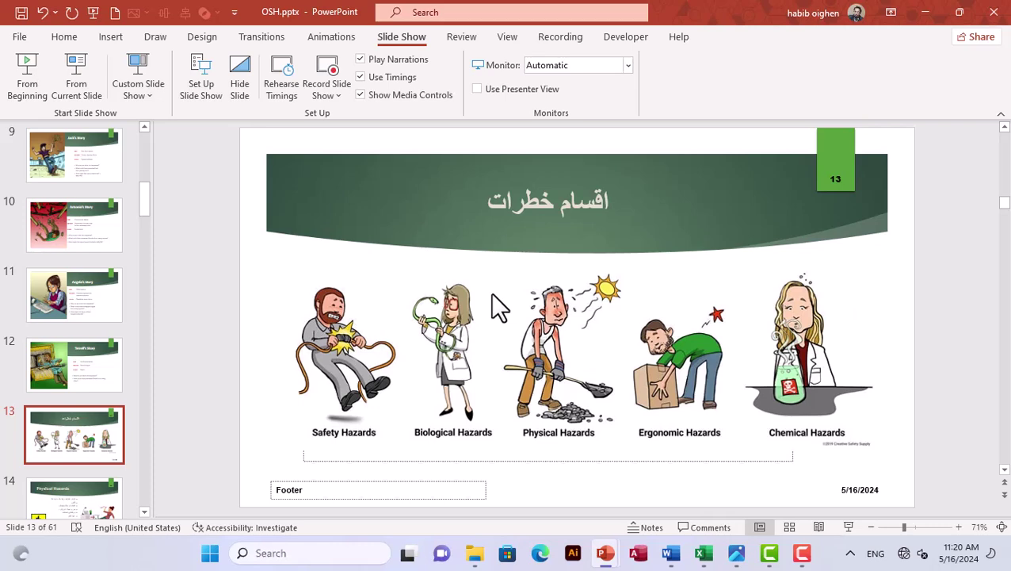
{"action": "key", "text": "shift+F5"}
Point with the blue laser, draw a green checkmark above Physical Hazards, then end the show discarding the ink.
{"action": "right_click", "coordinate": [332, 173]}
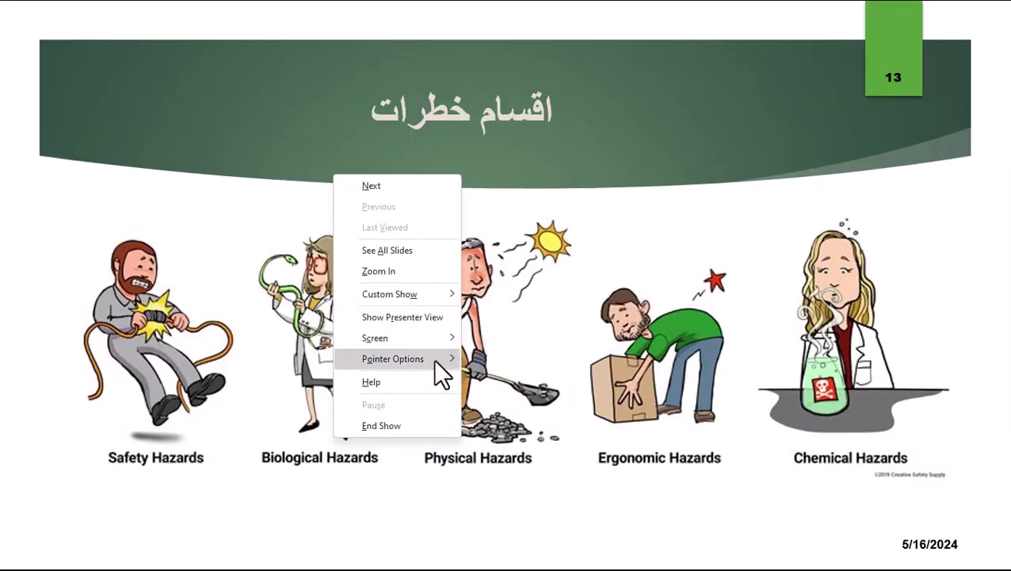
{"action": "left_click", "coordinate": [489, 364]}
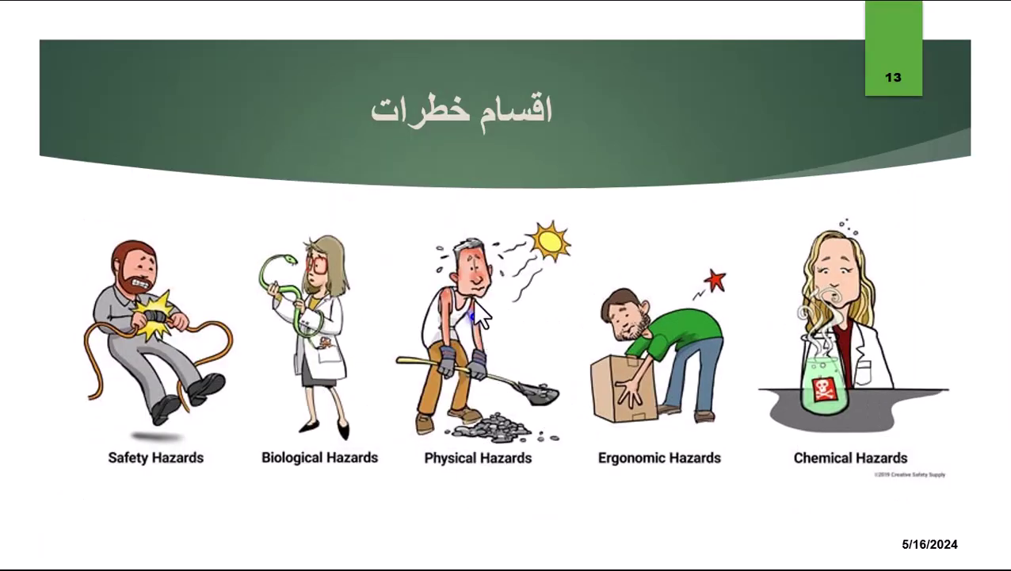
{"action": "right_click", "coordinate": [389, 209]}
{"action": "mouse_move", "coordinate": [449, 393]}
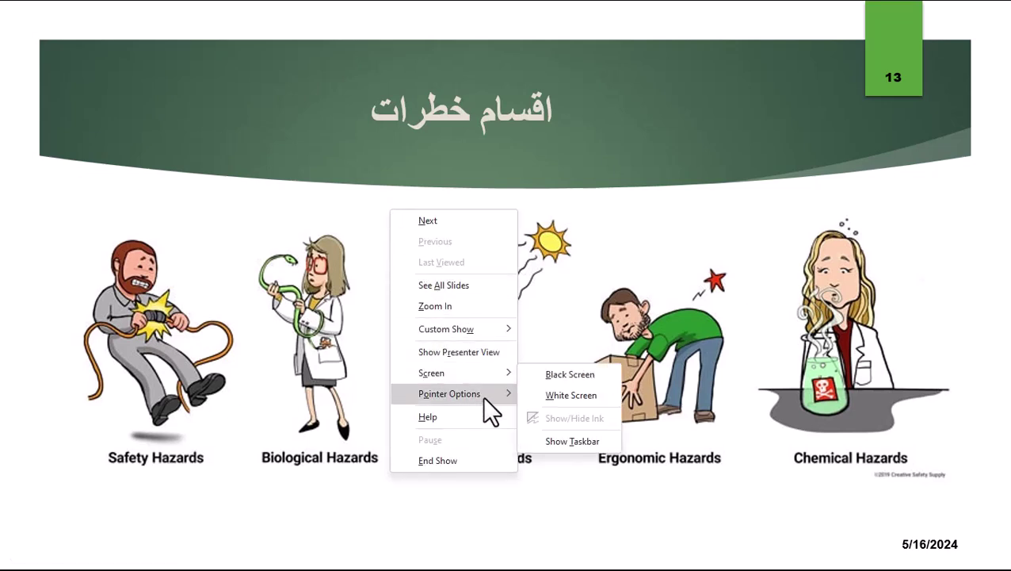
{"action": "left_click", "coordinate": [543, 386]}
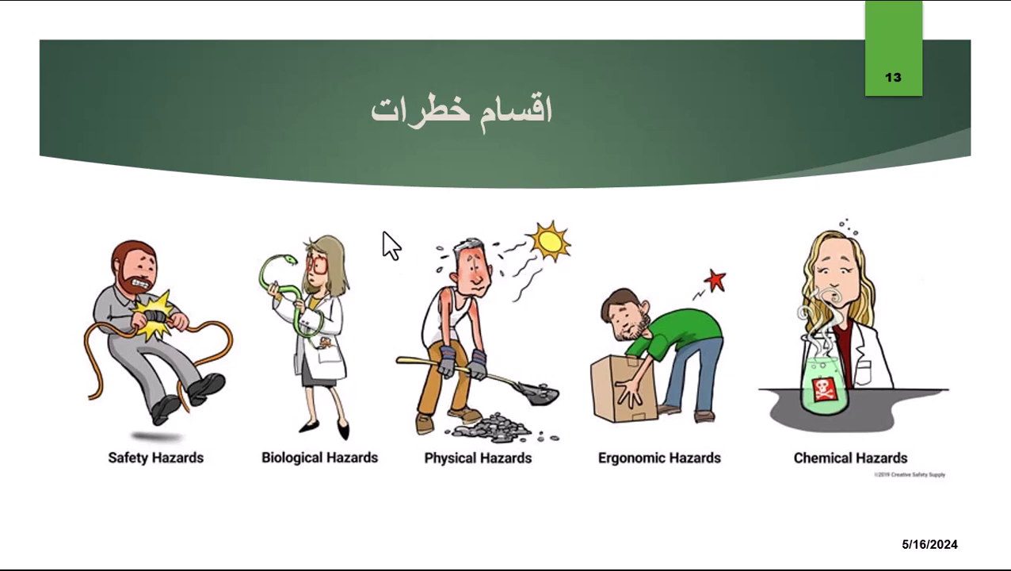
{"action": "left_click_drag", "start_coordinate": [384, 232], "coordinate": [440, 217]}
{"action": "key", "text": "Escape"}
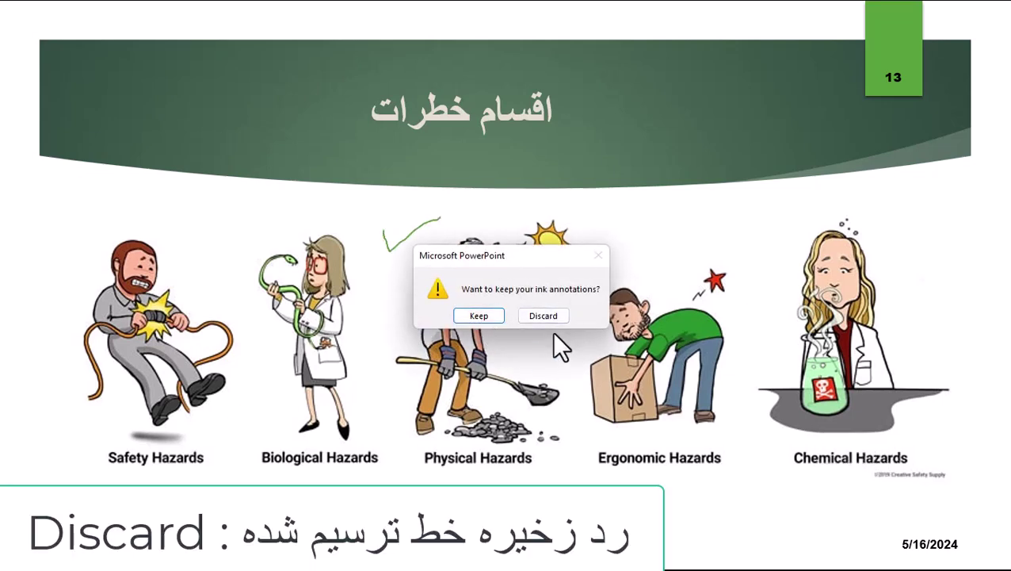
{"action": "left_click", "coordinate": [566, 311]}
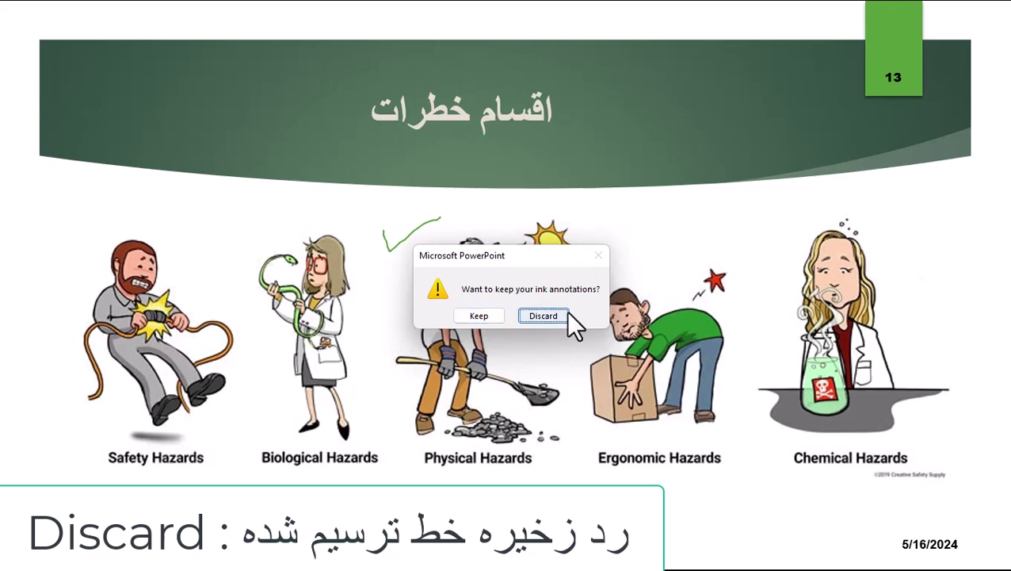
In Set Up Show, try manual versus saved-timings advance, keep the monitor on Automatic, and cancel.
{"action": "left_click", "coordinate": [201, 76]}
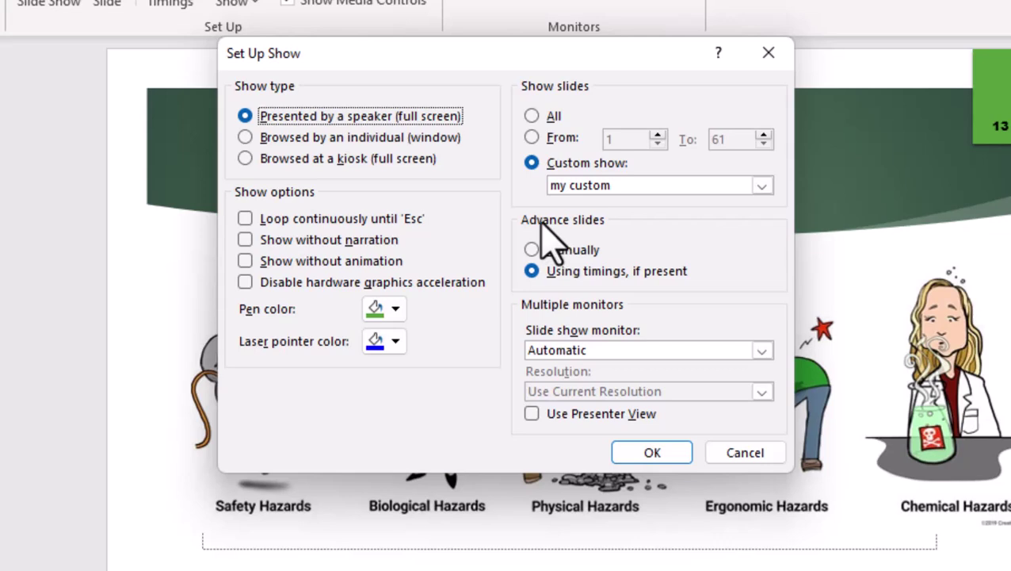
{"action": "left_click", "coordinate": [575, 249]}
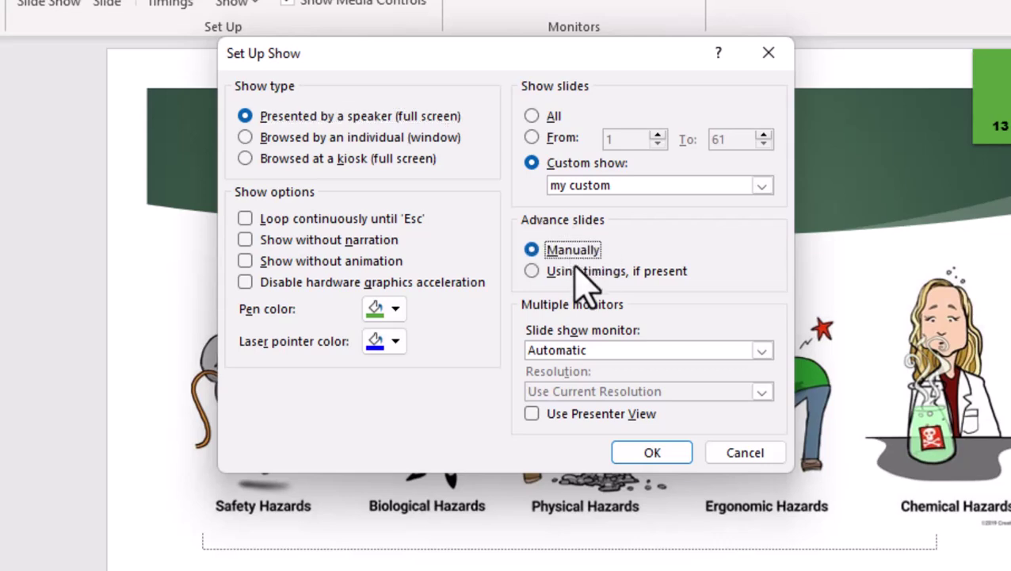
{"action": "left_click", "coordinate": [577, 270]}
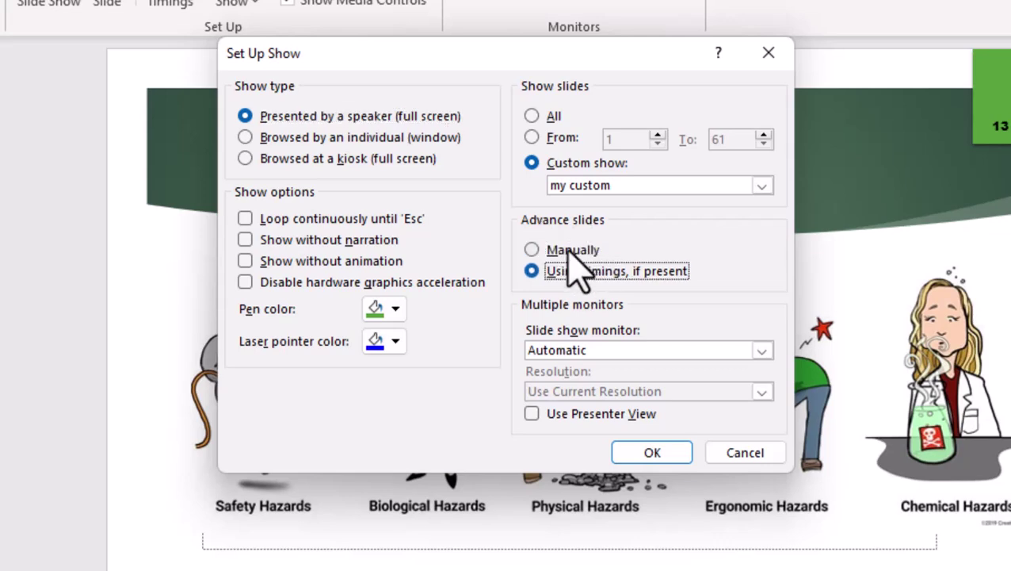
{"action": "left_click", "coordinate": [567, 250]}
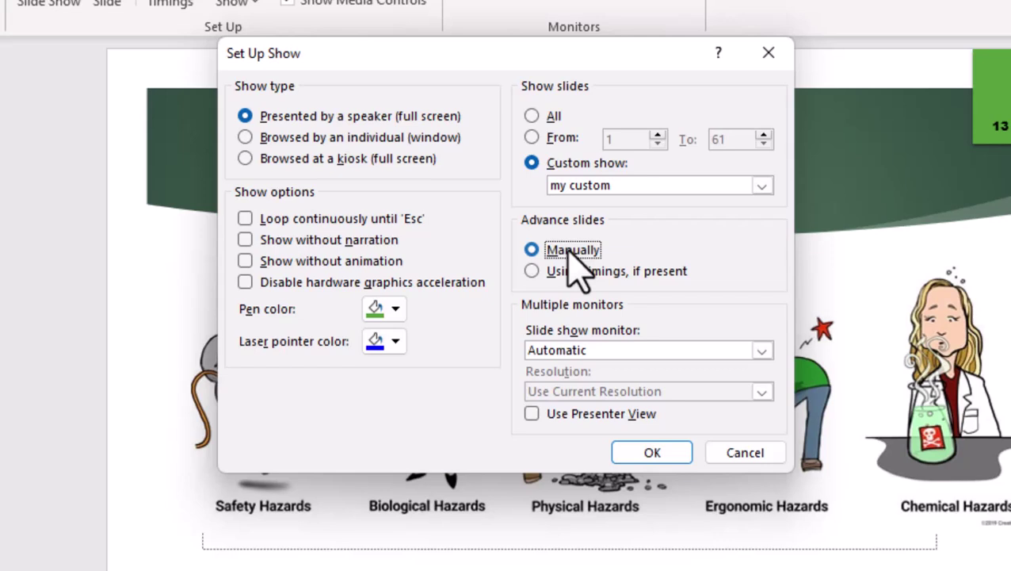
{"action": "left_click", "coordinate": [576, 271]}
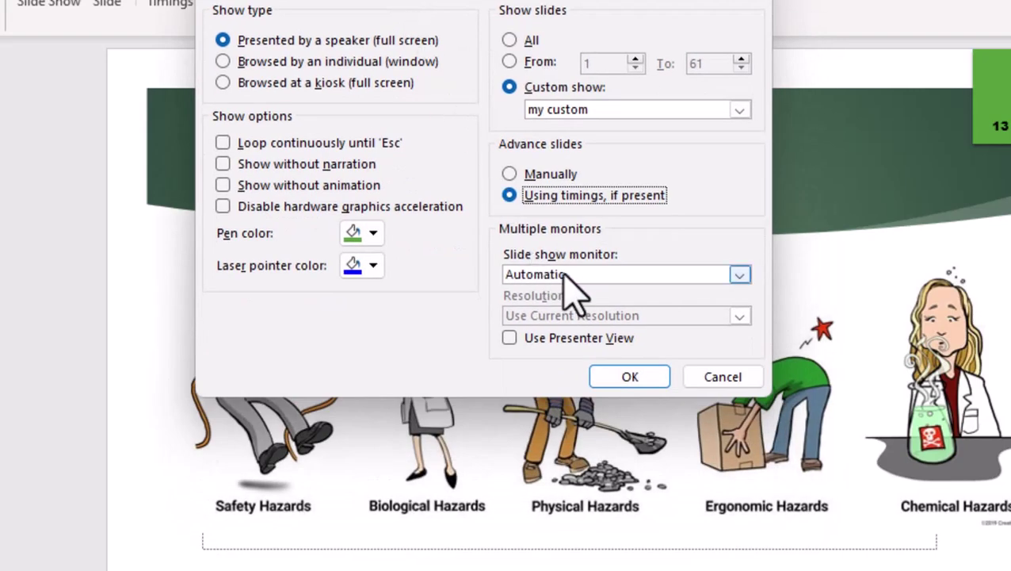
{"action": "left_click", "coordinate": [576, 277]}
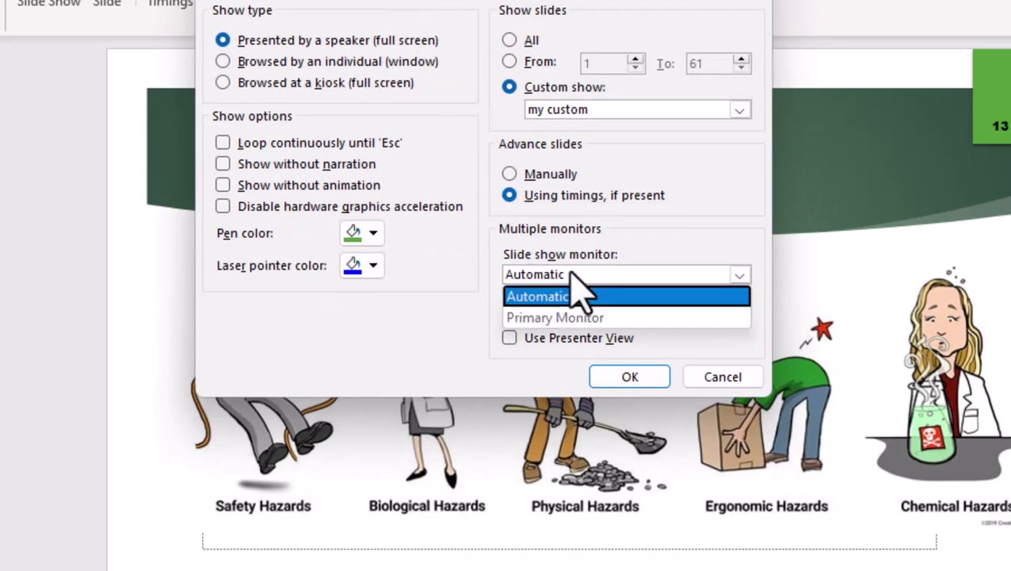
{"action": "left_click", "coordinate": [576, 295]}
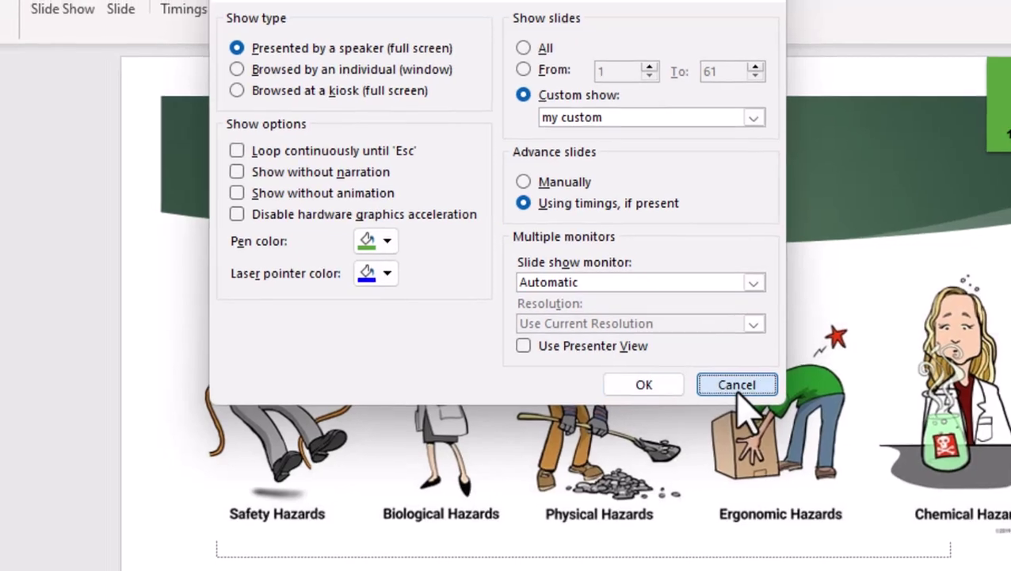
{"action": "left_click", "coordinate": [723, 377]}
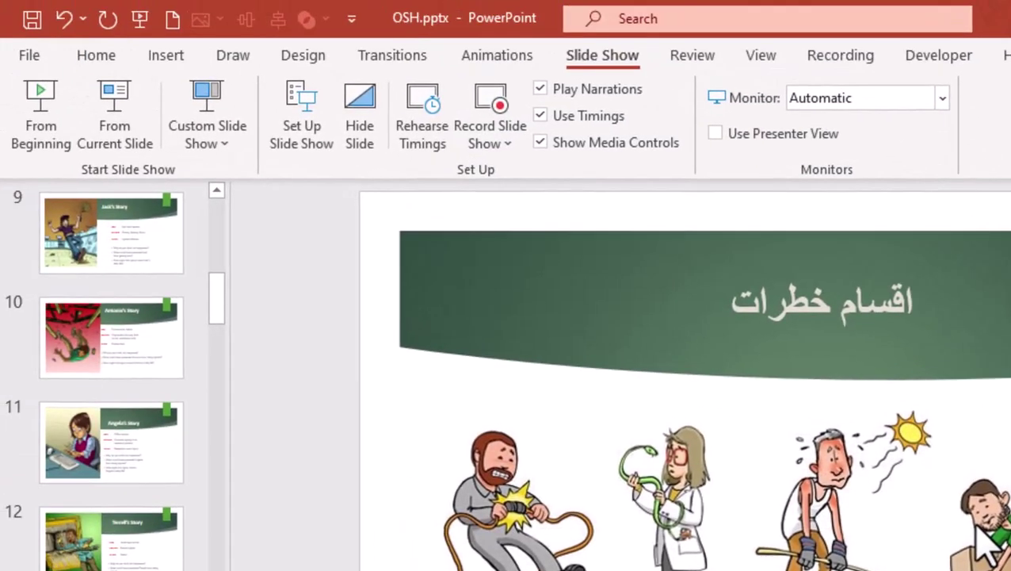
Hide slide 10, Antonio's Story, and start a test slide show with F5.
{"action": "left_click", "coordinate": [91, 337]}
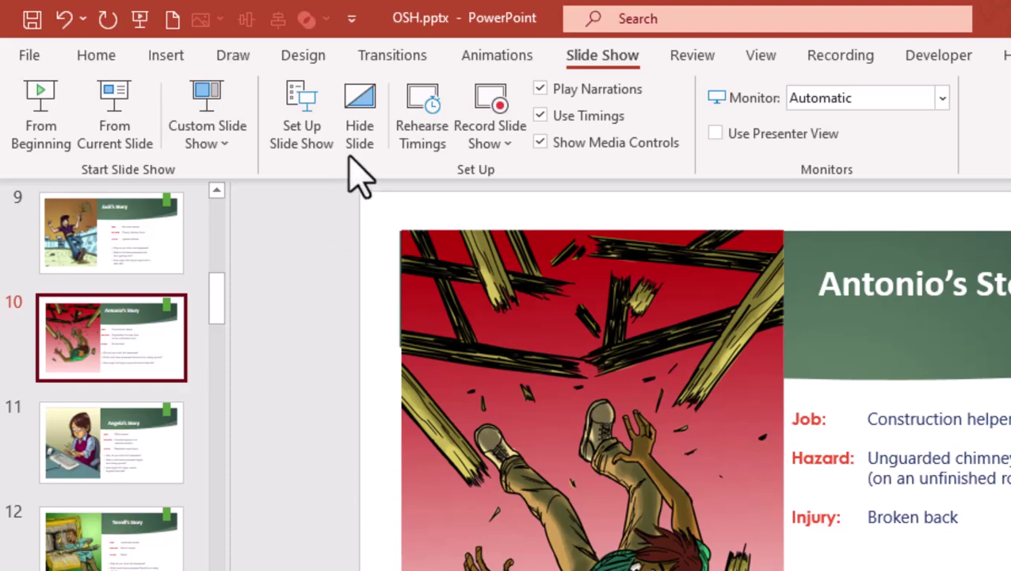
{"action": "left_click", "coordinate": [359, 115]}
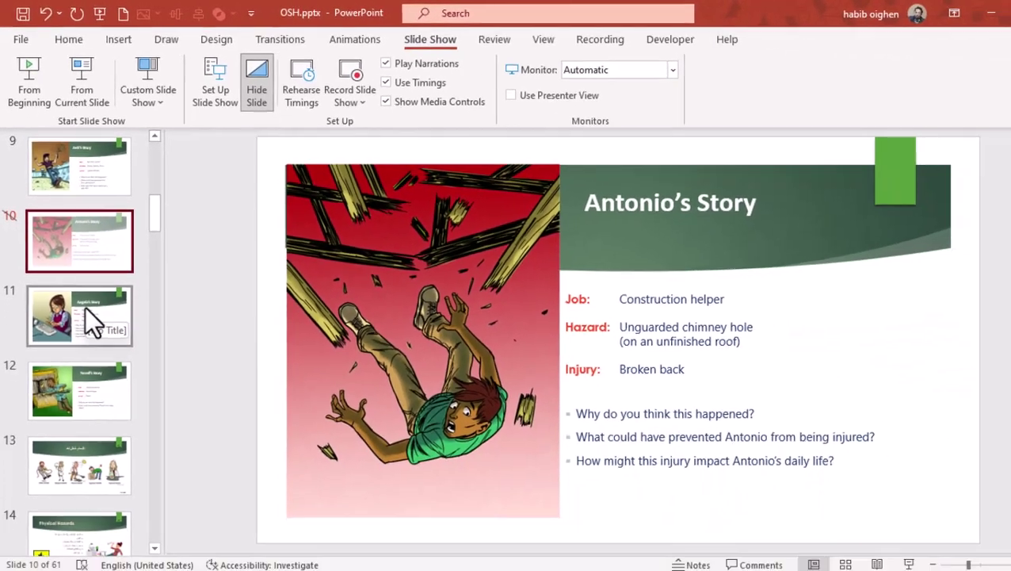
{"action": "key", "text": "F5"}
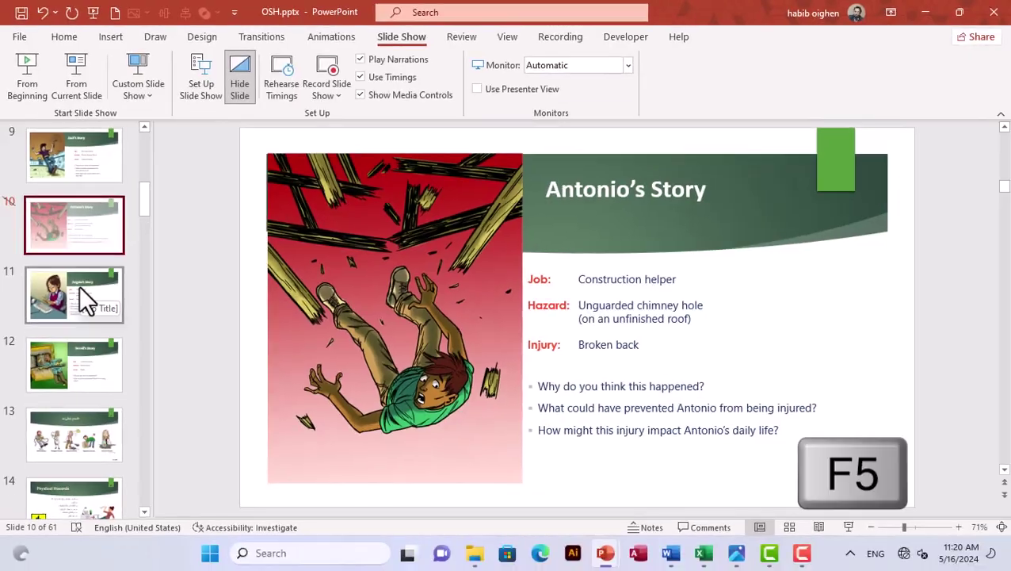
Click through the test show to its end, then unhide slide 10.
{"action": "left_click", "coordinate": [299, 257]}
{"action": "left_click", "coordinate": [299, 257]}
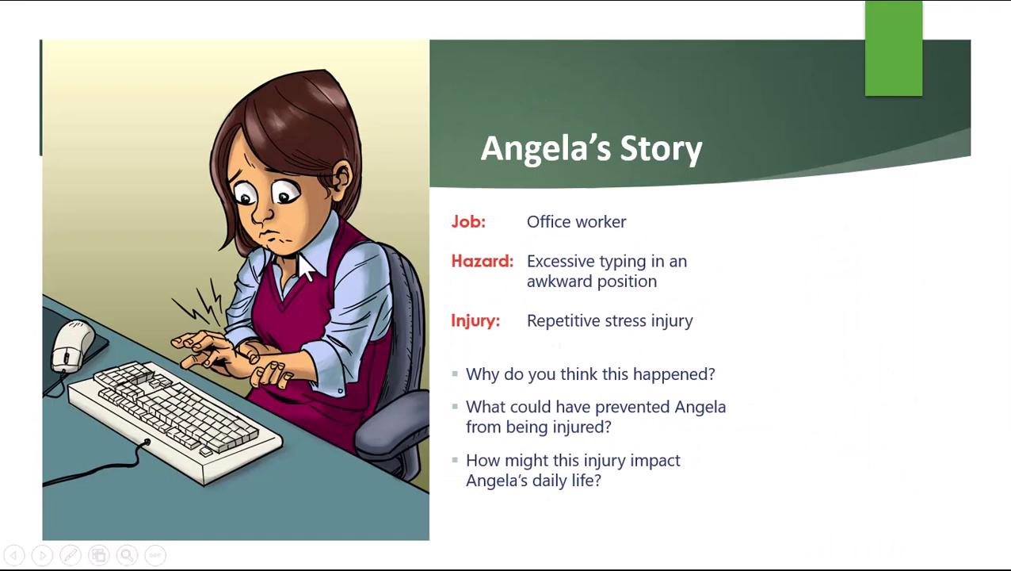
{"action": "left_click", "coordinate": [300, 257]}
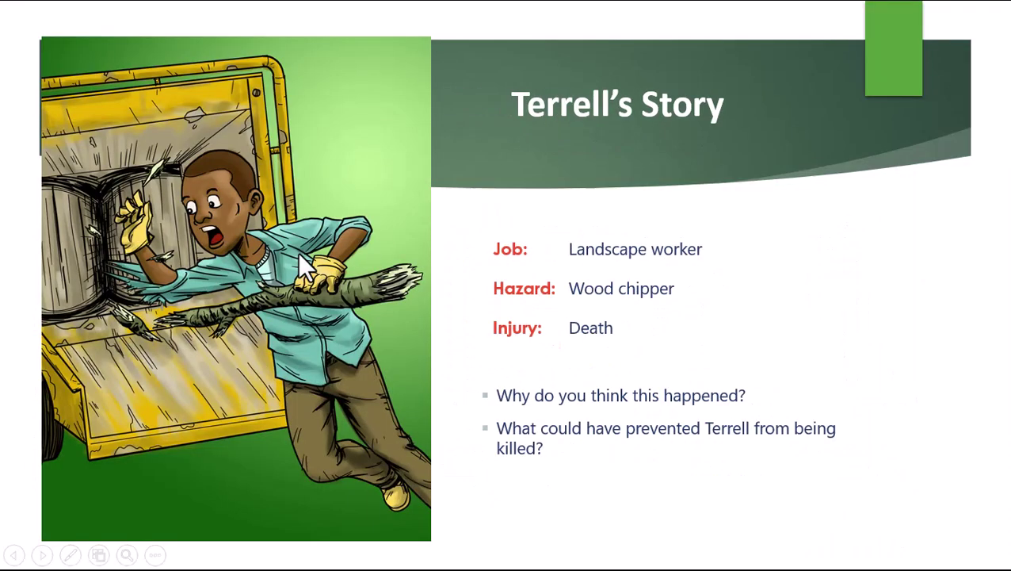
{"action": "left_click", "coordinate": [301, 256]}
{"action": "left_click", "coordinate": [297, 252]}
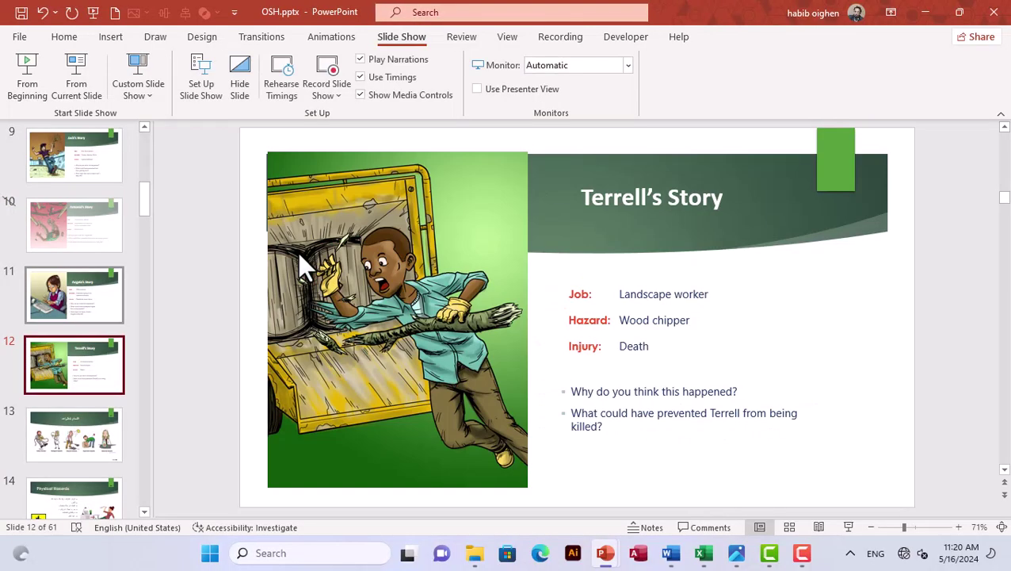
{"action": "left_click", "coordinate": [45, 226]}
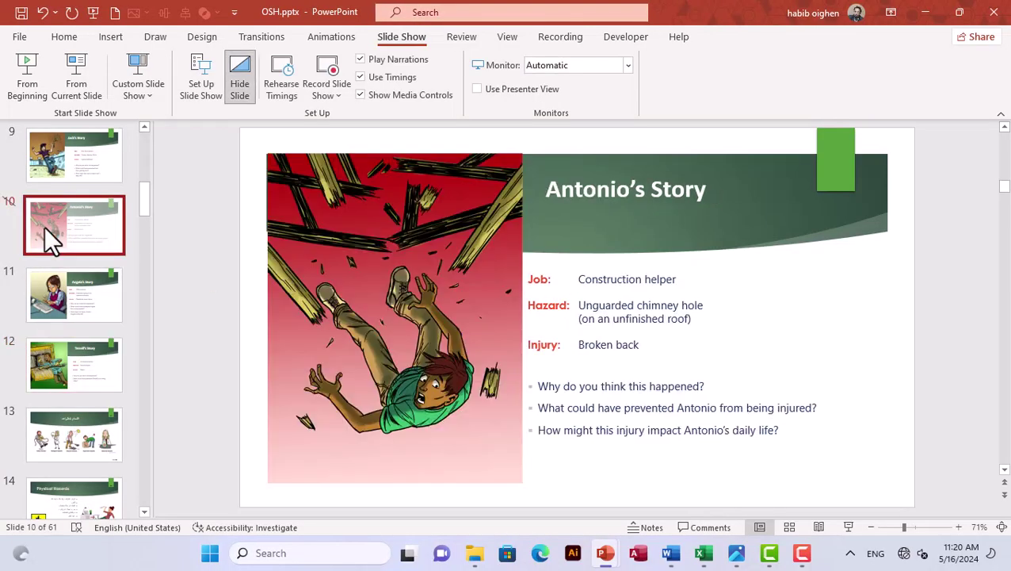
{"action": "left_click", "coordinate": [231, 89]}
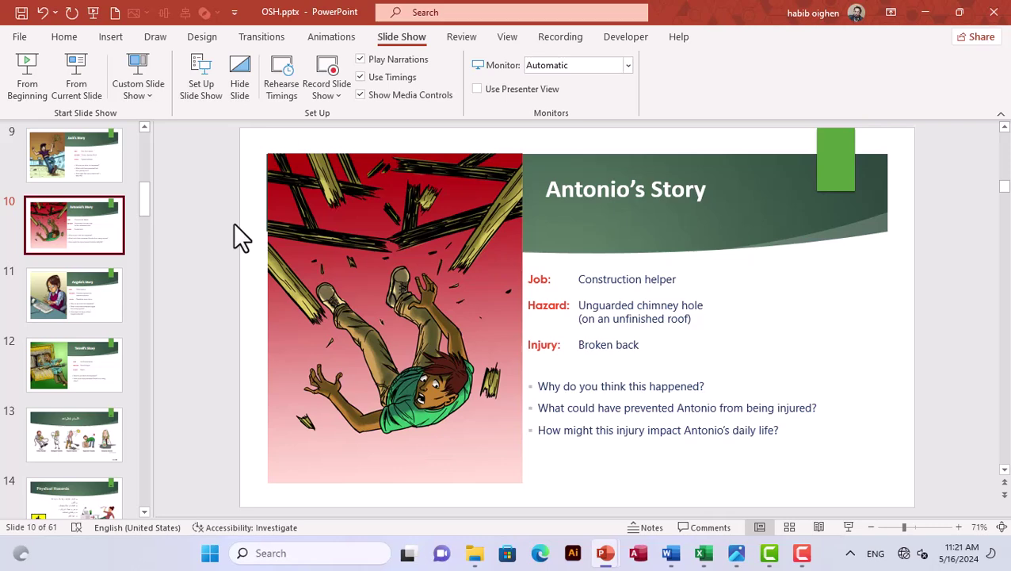
Rehearse timings through every slide for a 0:00:10 total and save the timings.
{"action": "left_click", "coordinate": [279, 83]}
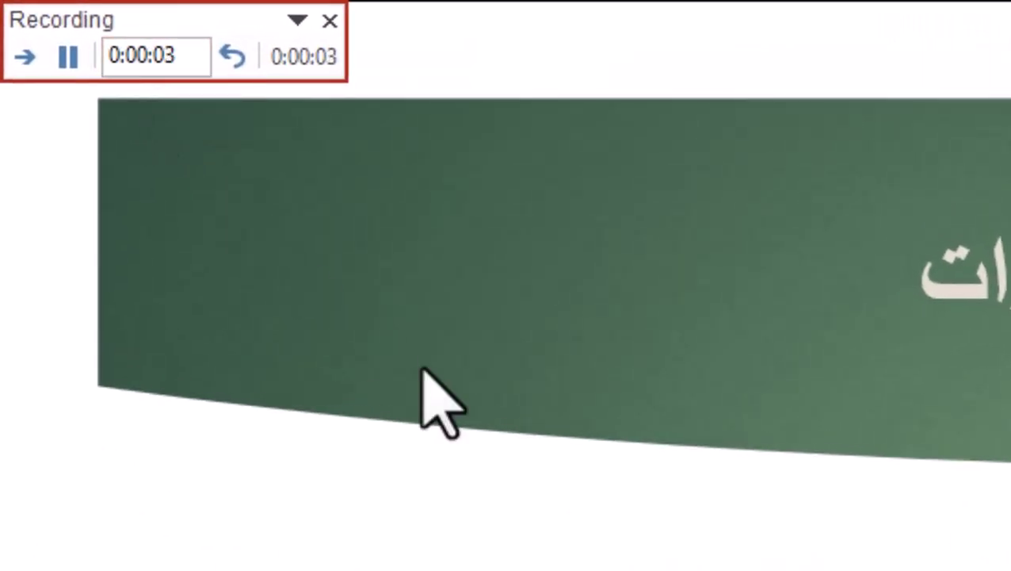
{"action": "left_click", "coordinate": [541, 489]}
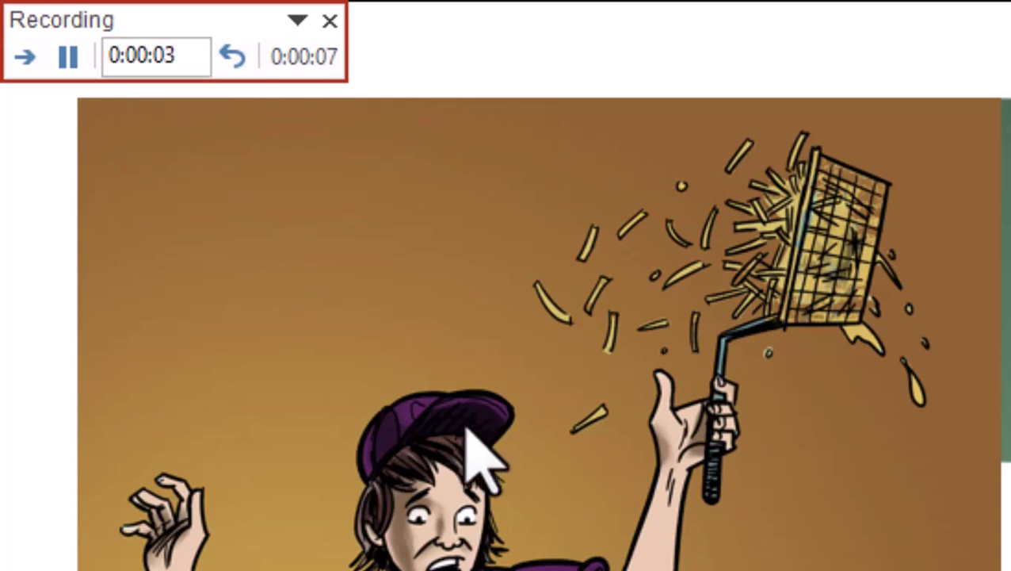
{"action": "left_click", "coordinate": [519, 425]}
{"action": "left_click", "coordinate": [517, 428]}
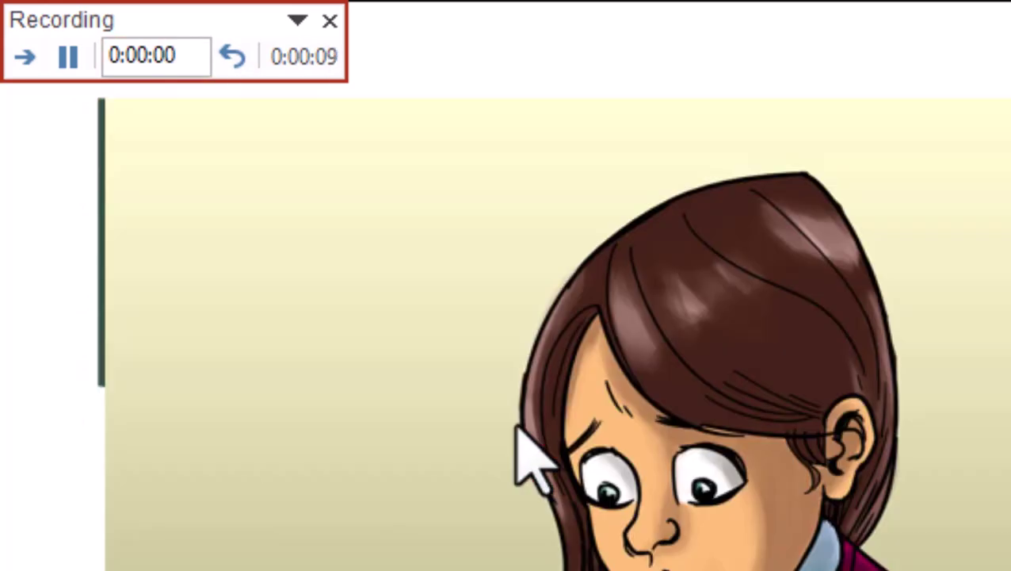
{"action": "left_click", "coordinate": [519, 429]}
{"action": "key", "text": "Escape"}
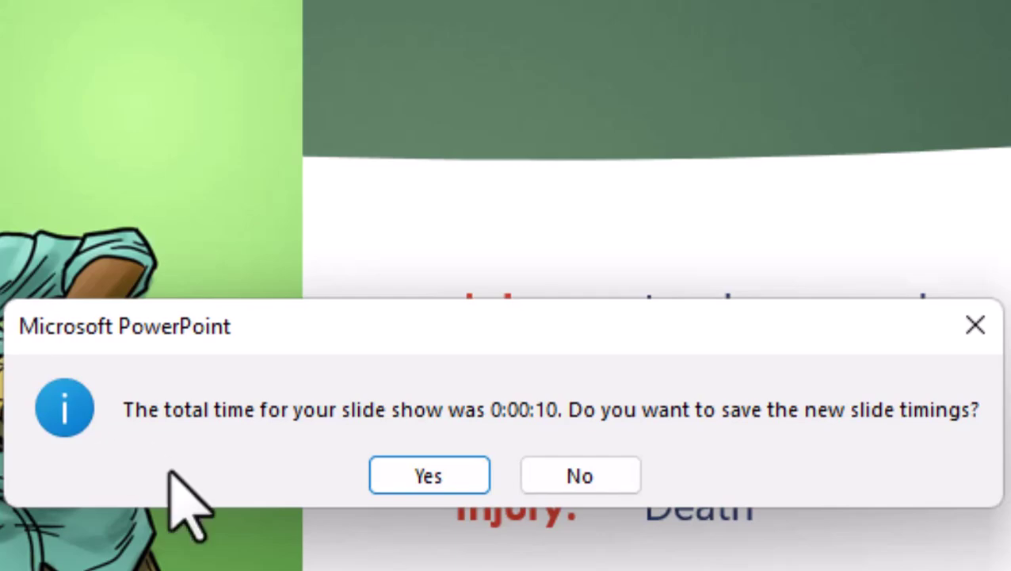
{"action": "left_click", "coordinate": [429, 475]}
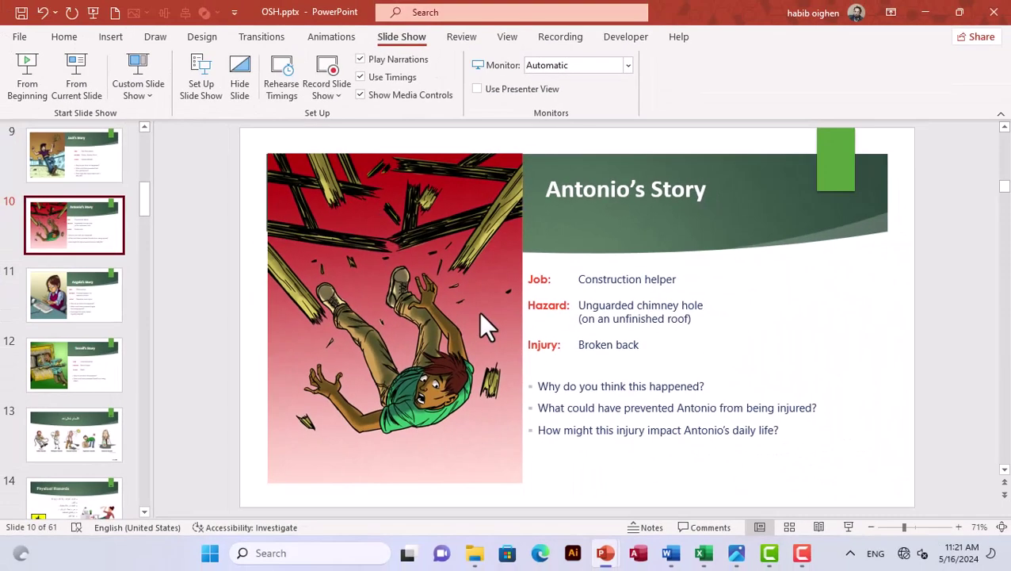
Confirm the Set Up Show settings unchanged, then run the show from the beginning and end it.
{"action": "left_click", "coordinate": [203, 85]}
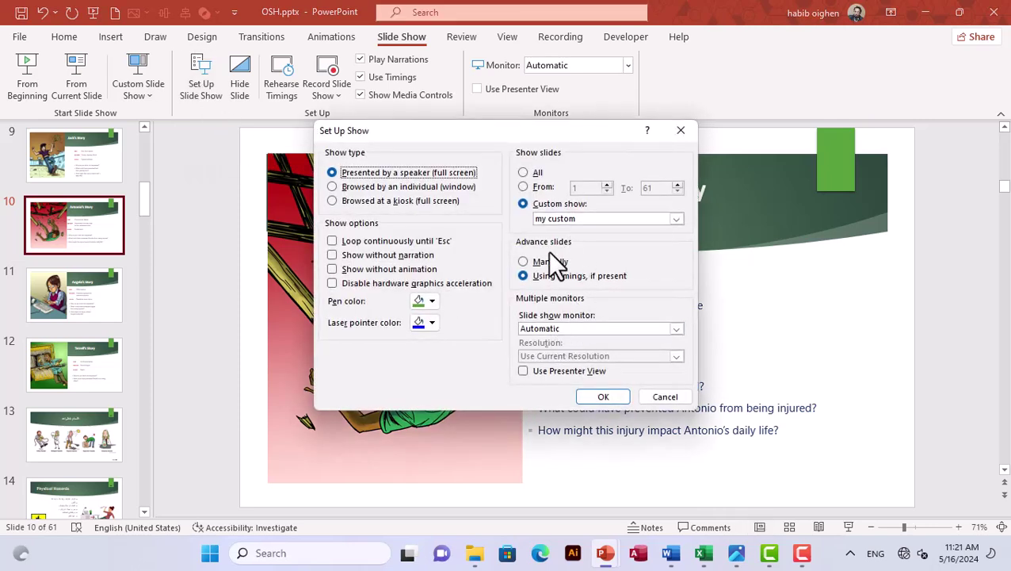
{"action": "left_click", "coordinate": [604, 396]}
{"action": "left_click", "coordinate": [33, 77]}
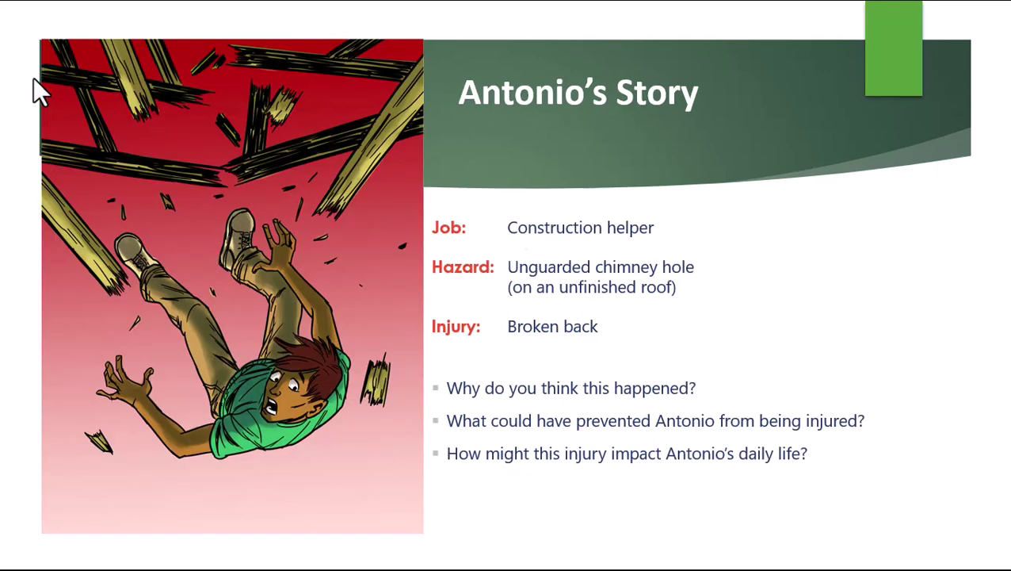
{"action": "key", "text": "Escape"}
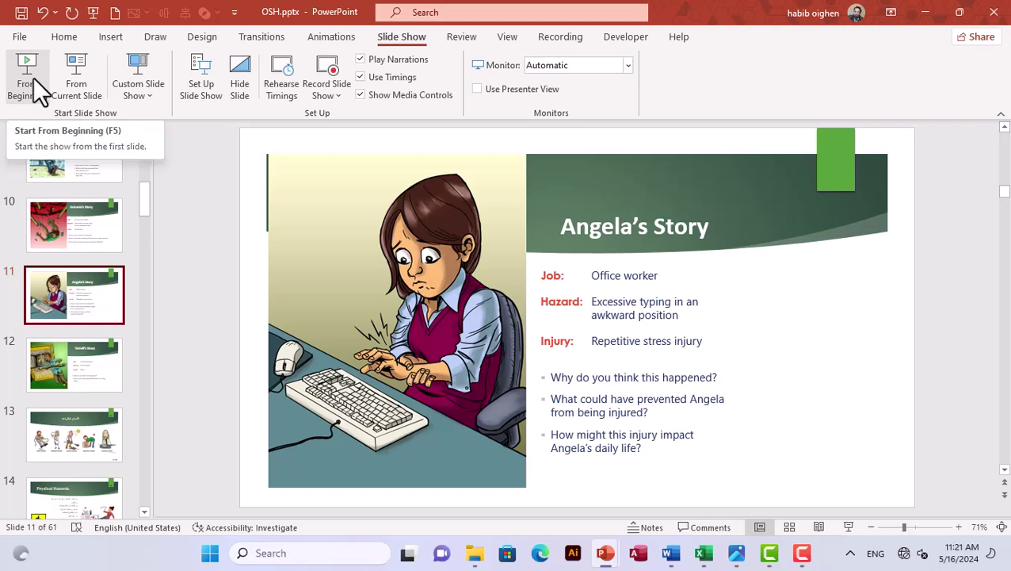
Rehearse a second 0:00:04 timing run through Terrell's Story, then decline to save the new timings.
{"action": "left_click", "coordinate": [274, 92]}
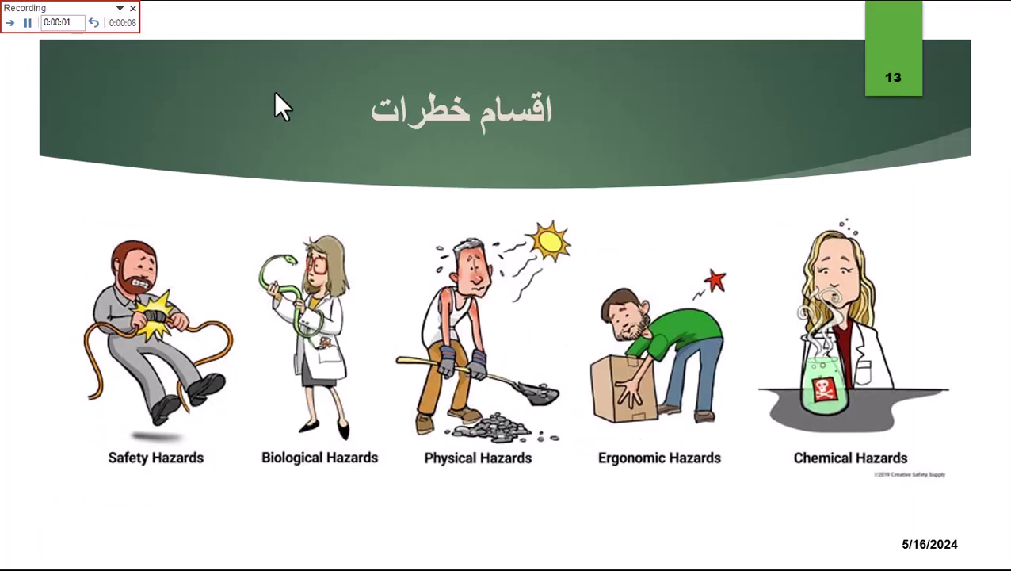
{"action": "left_click", "coordinate": [274, 91]}
{"action": "left_click", "coordinate": [274, 92]}
{"action": "left_click", "coordinate": [273, 91]}
{"action": "left_click", "coordinate": [274, 91]}
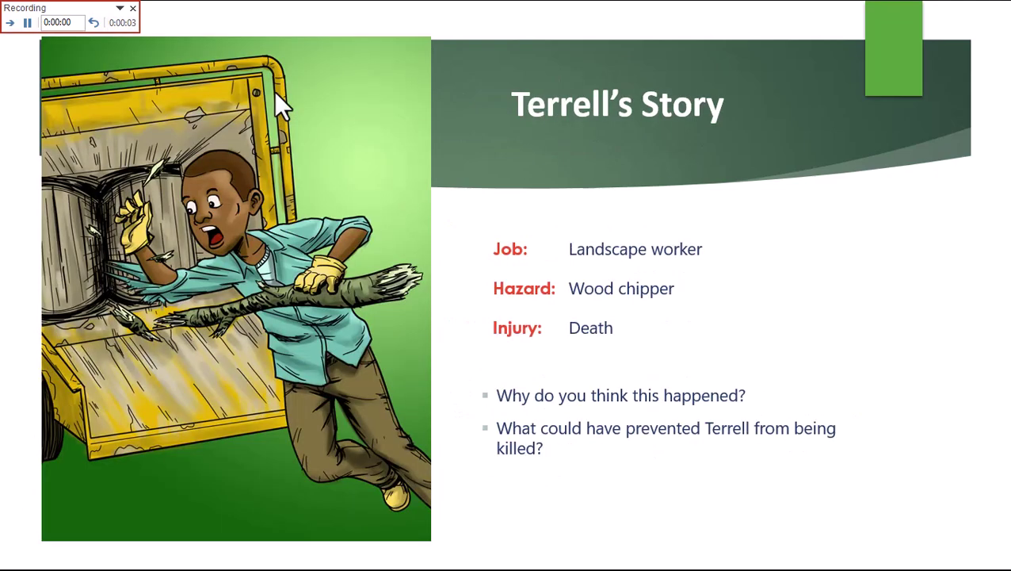
{"action": "key", "text": "Escape"}
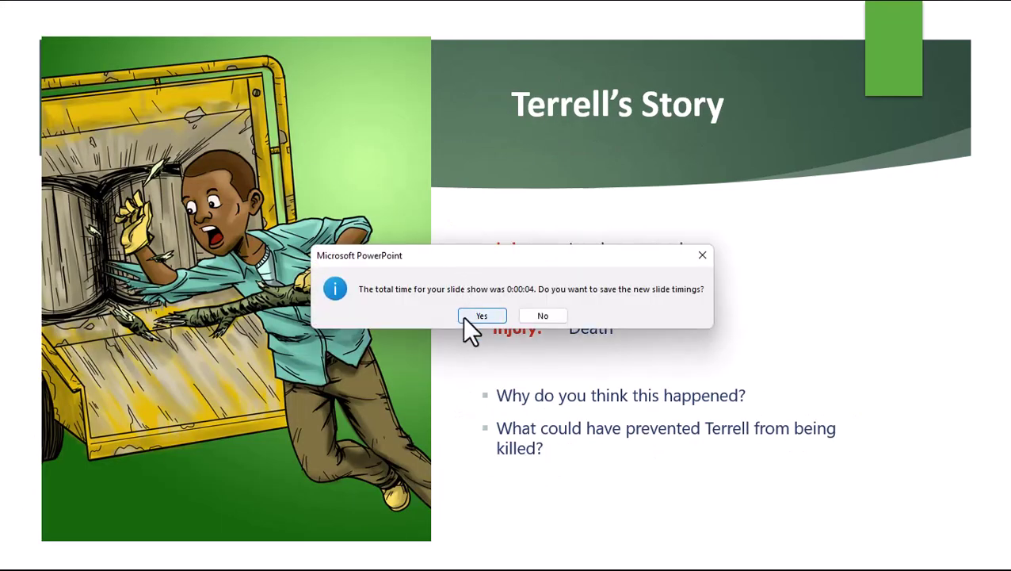
{"action": "left_click", "coordinate": [548, 316]}
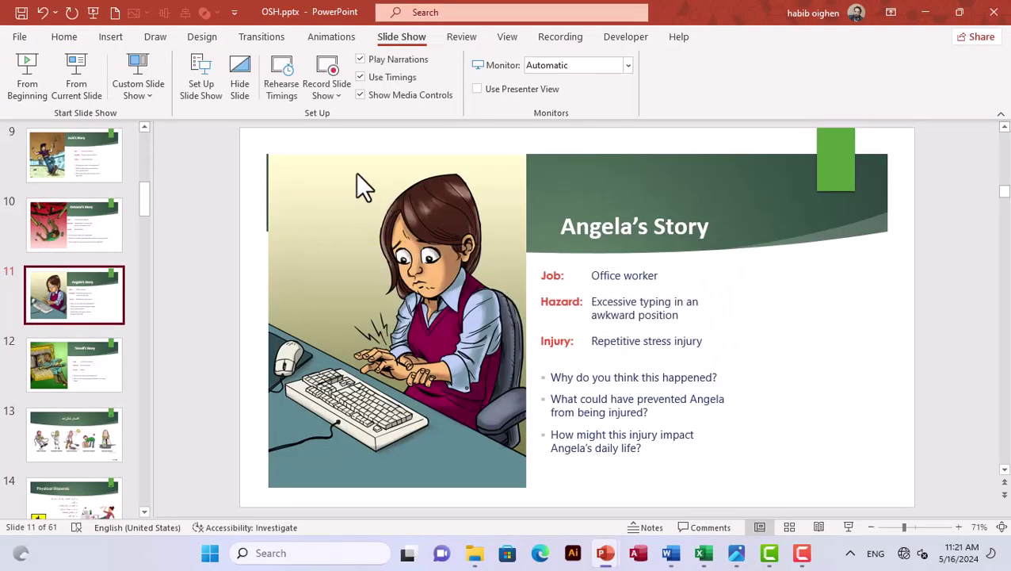
{"action": "left_click", "coordinate": [327, 93]}
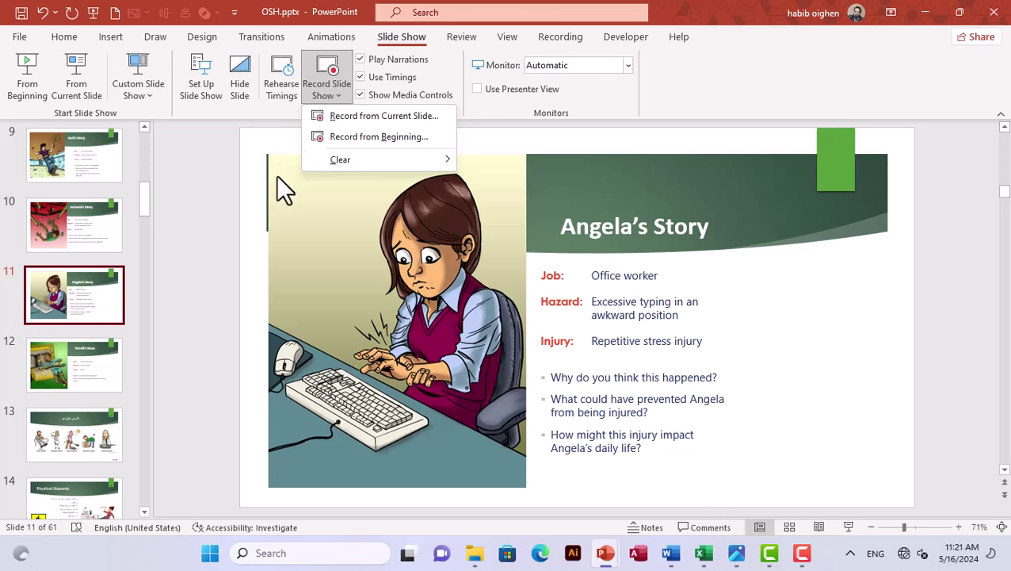
{"action": "key", "text": "Escape"}
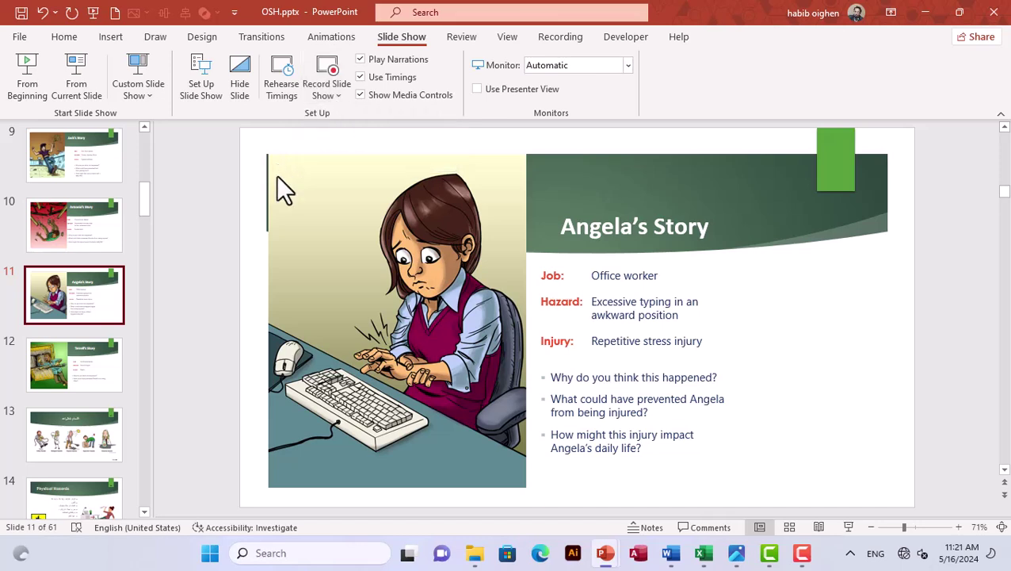